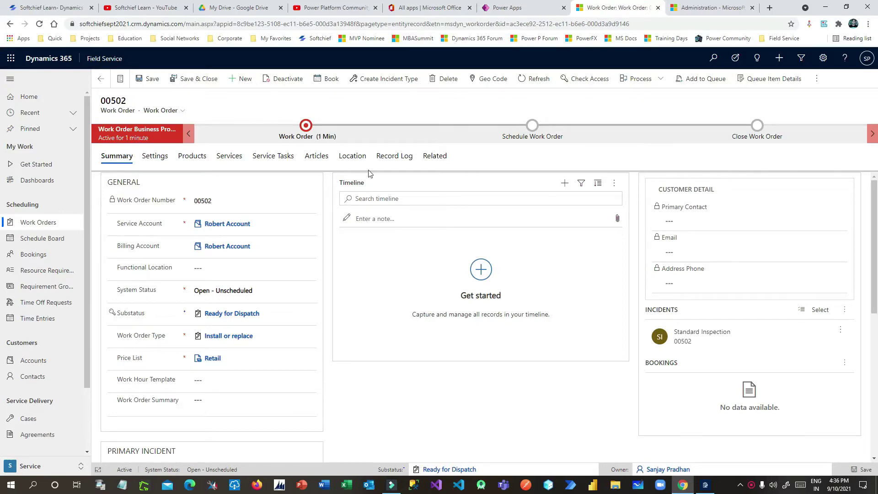
- Check work order 00502's Settings tab, then scroll through its Summary tab
left_click(155, 156)
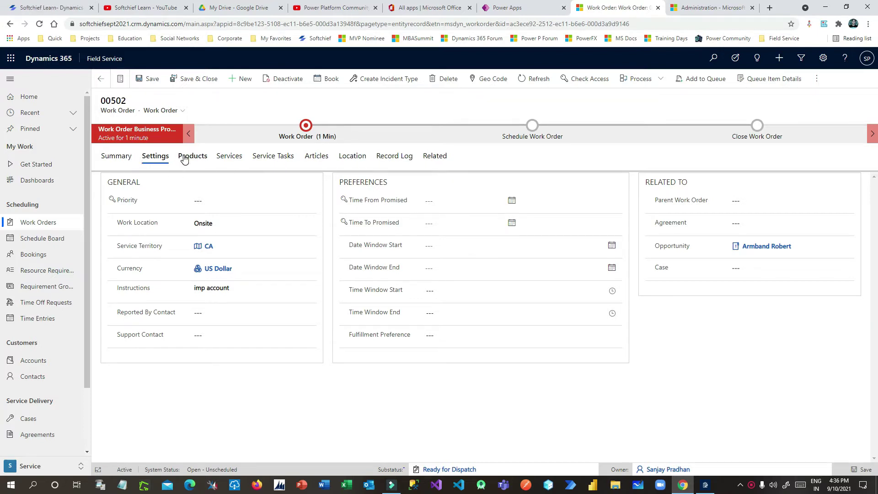
left_click_drag(203, 114, 123, 101)
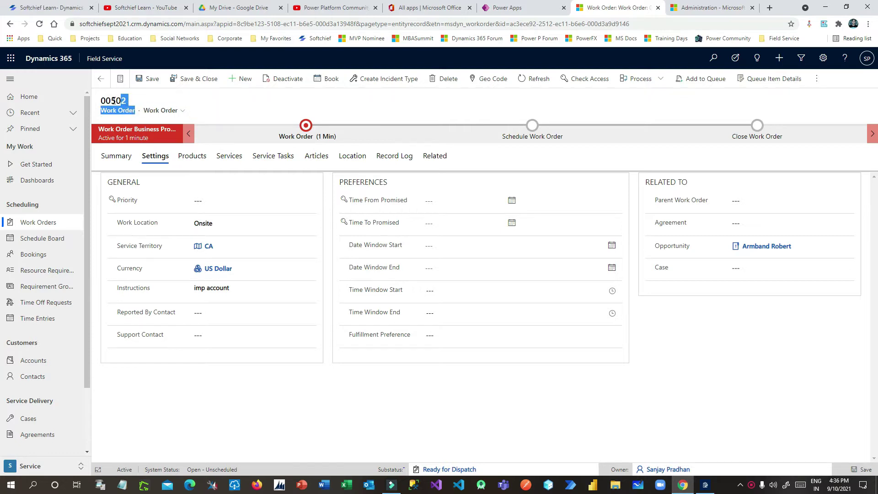
left_click(117, 156)
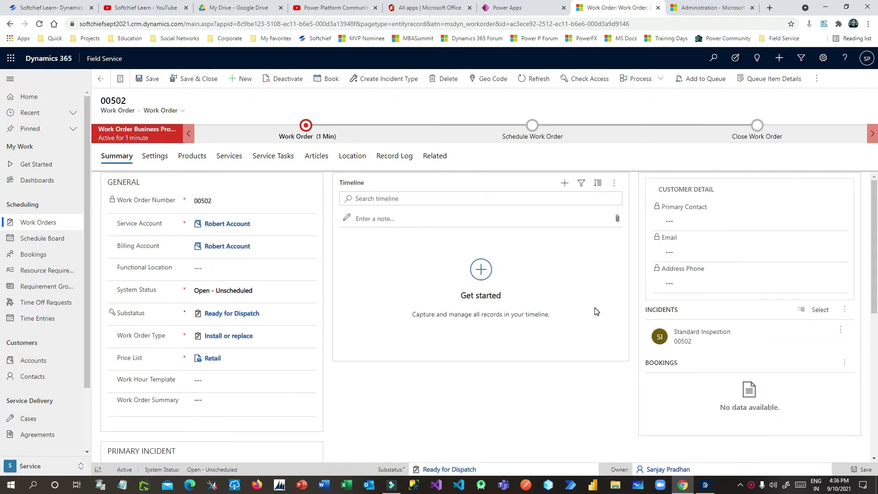
scroll(444, 319, "down", 3)
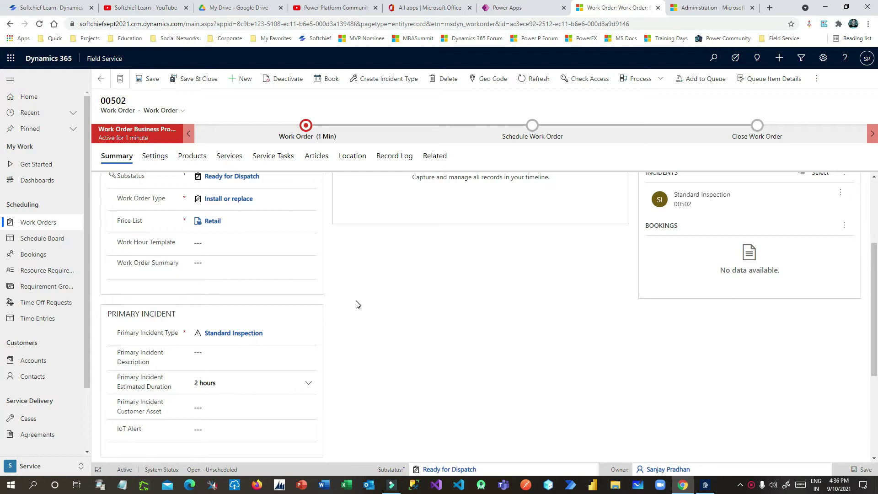
scroll(358, 306, "down", 1)
scroll(359, 309, "down", 1)
scroll(361, 309, "up", 5)
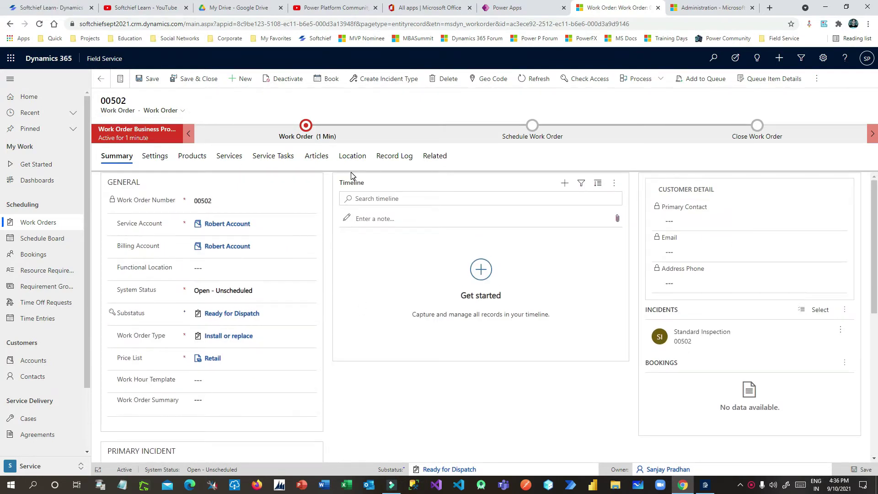
- Highlight the work order number 00502, then switch to the Schedule Board
left_click_drag(105, 101, 163, 105)
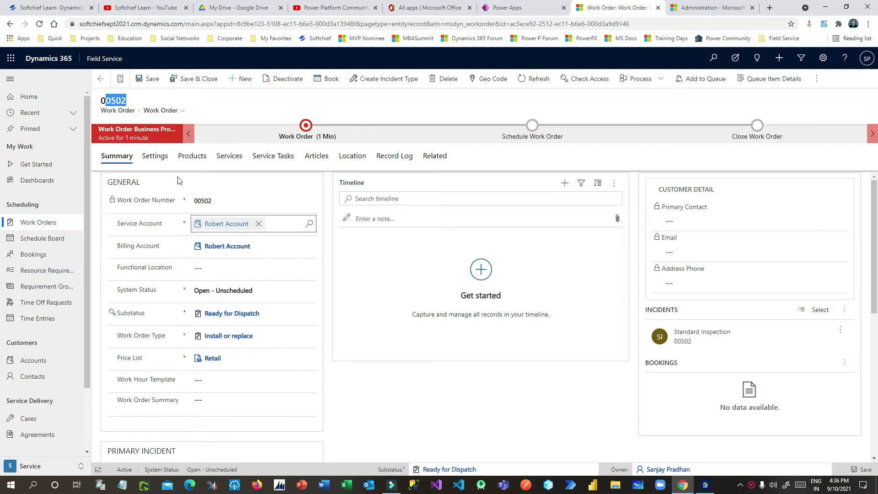
left_click(137, 105)
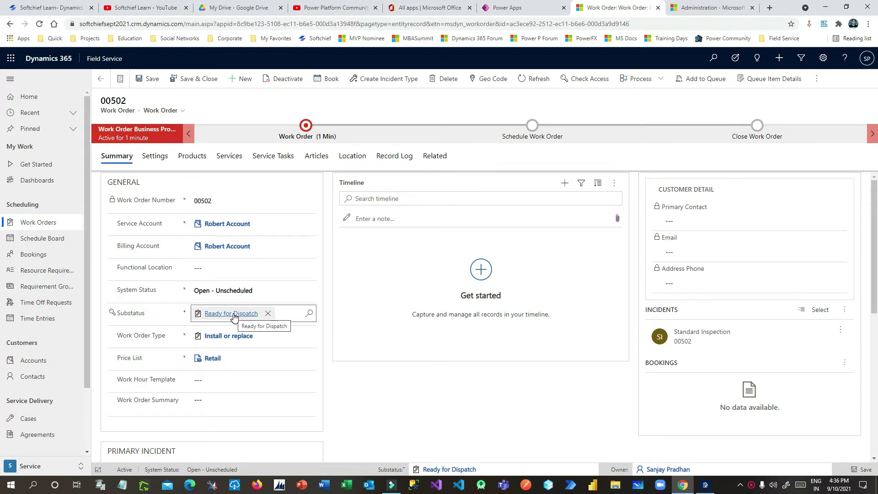
left_click(33, 240)
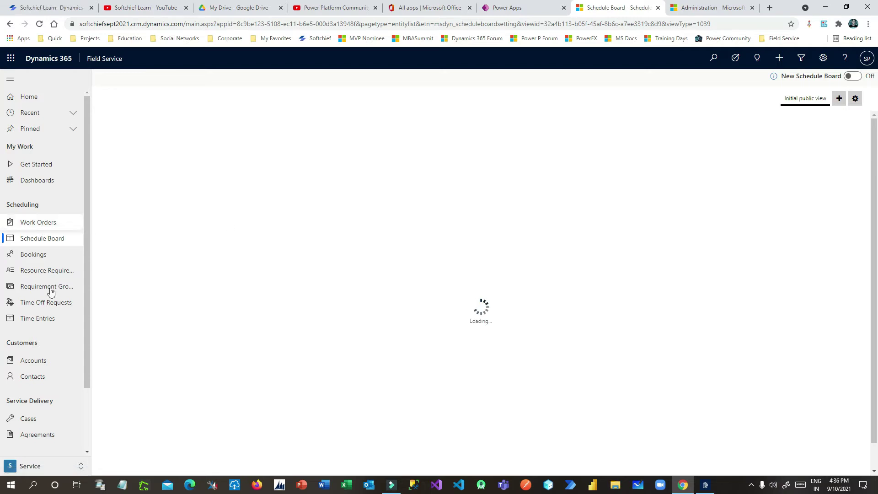
- Filter the board's resources by typing 'jl', then switch to the Resources area
left_click(51, 466)
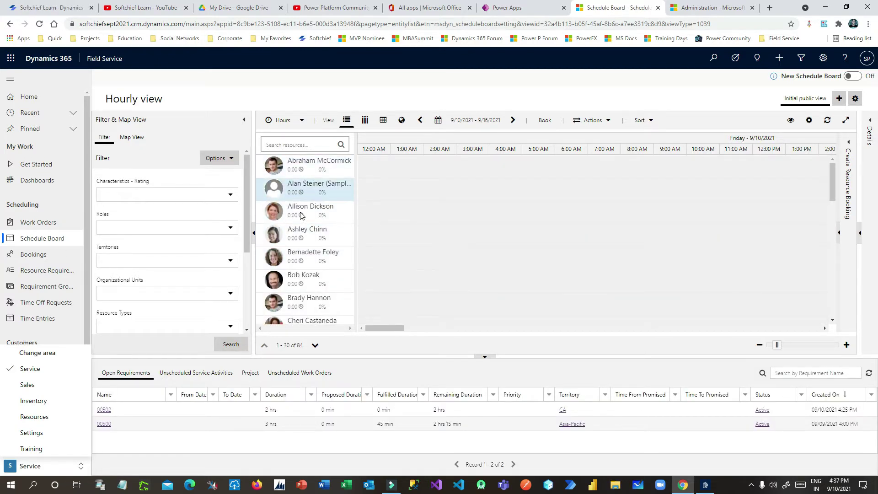
scroll(302, 220, "down", 3)
scroll(304, 201, "up", 3)
left_click(301, 145)
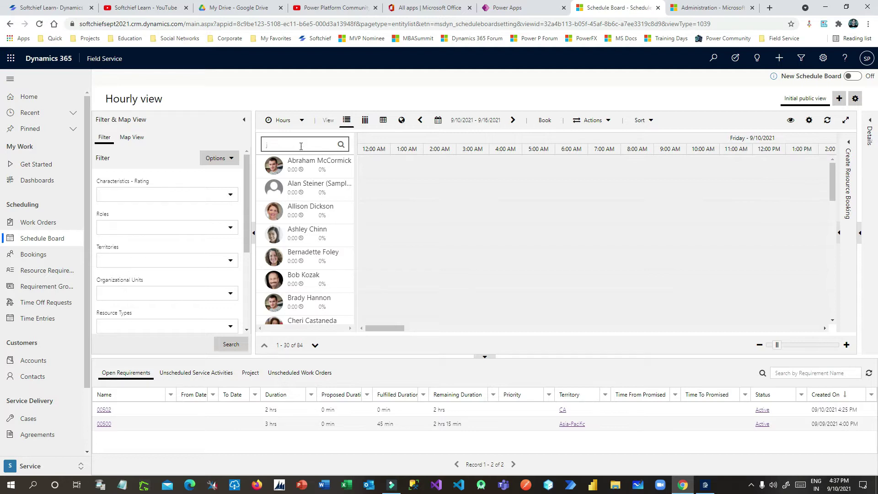
type("joe")
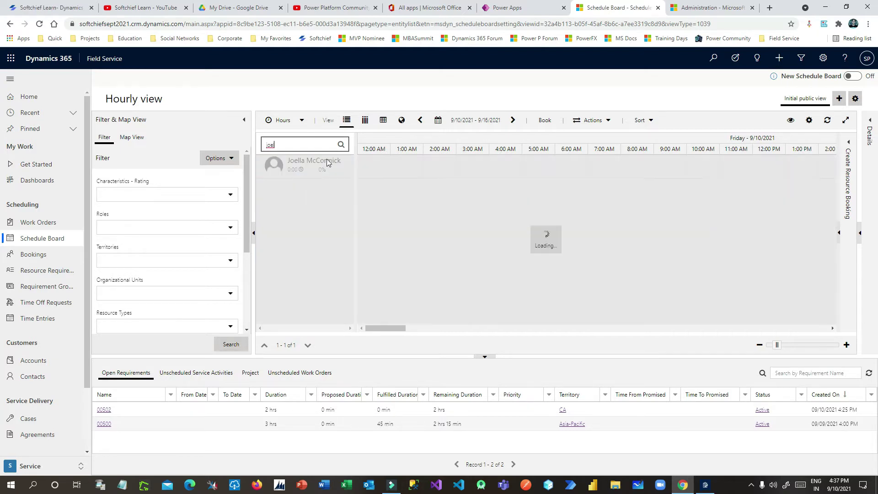
type("l")
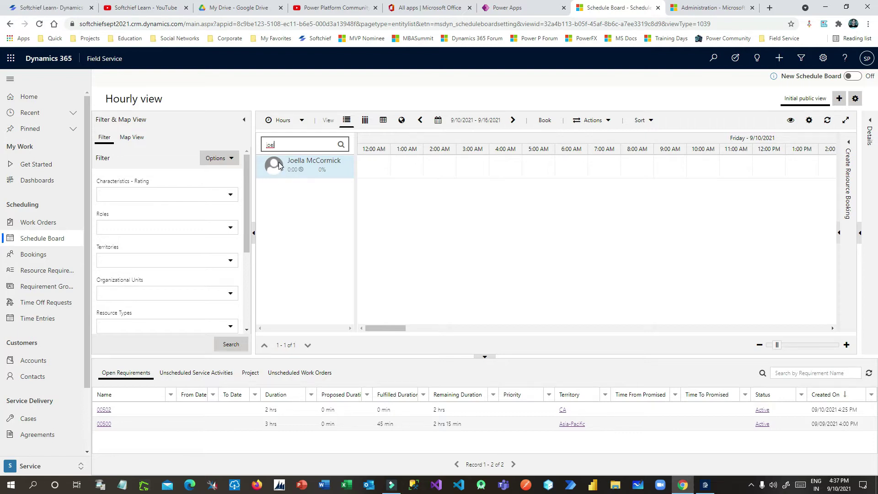
left_click(68, 464)
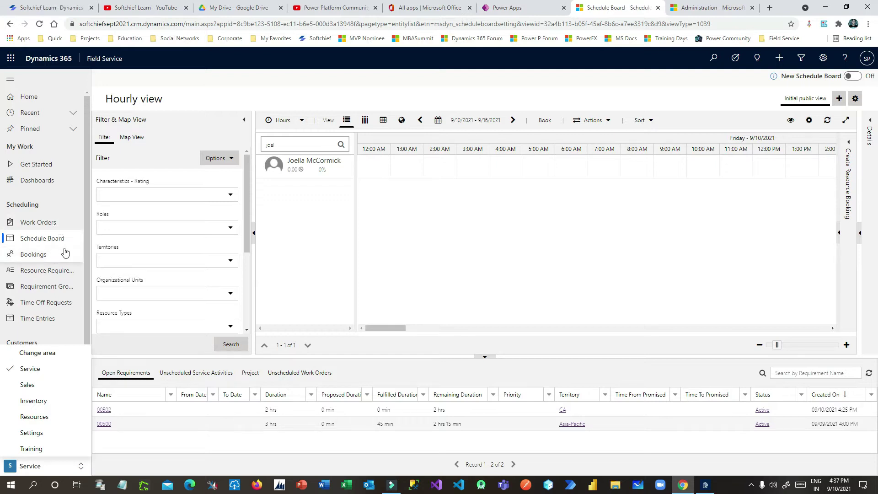
left_click(41, 414)
- Find the technician's bookable resource under the J filter and follow its User link
left_click(39, 166)
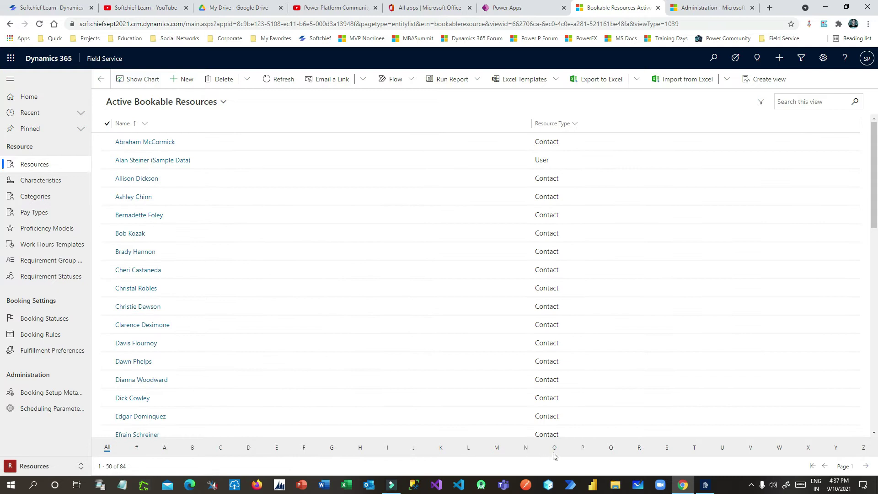
left_click(413, 447)
left_click(142, 215)
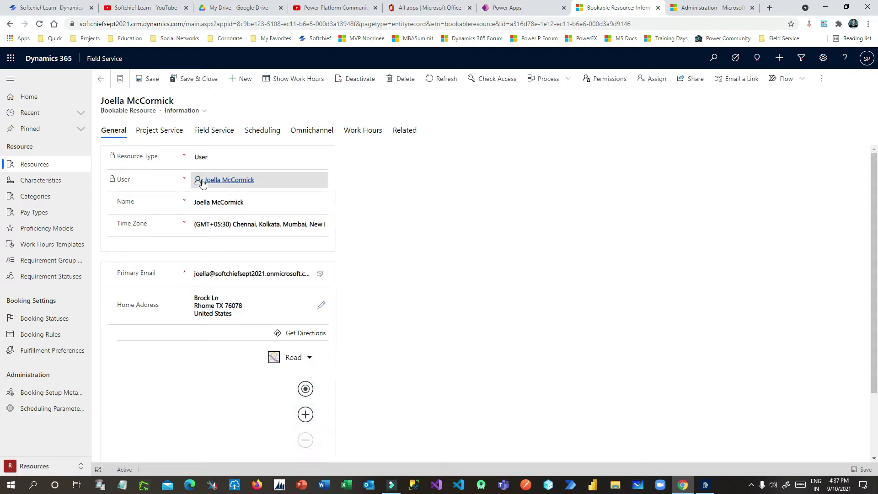
left_click(220, 181)
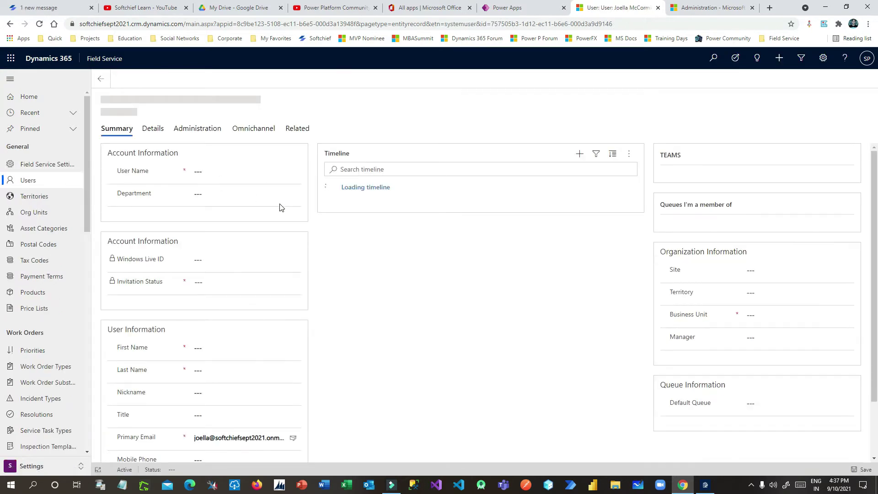
- Replace the user's JM initials with the Fashion Factory photo from Resources > Designs Files
left_click(111, 108)
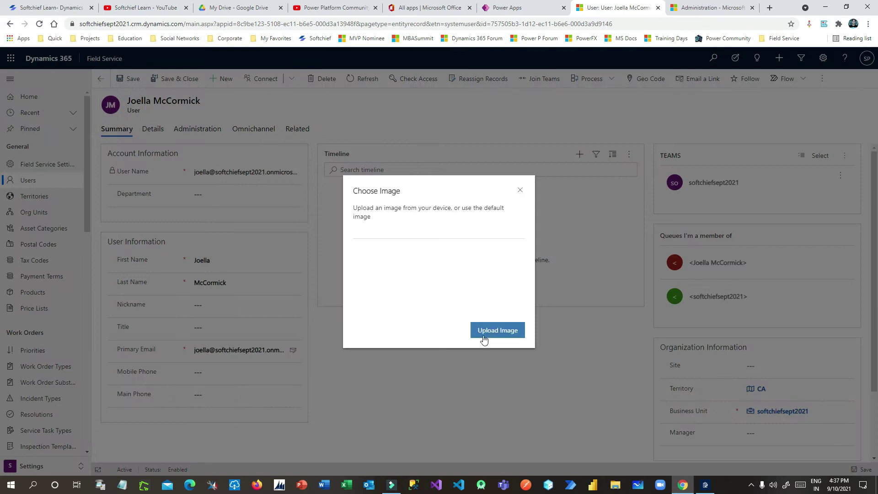
left_click(488, 327)
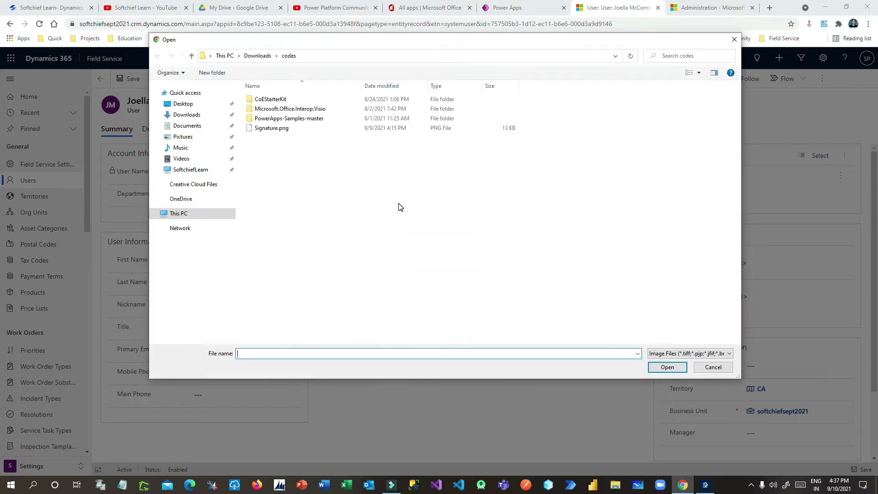
left_click(205, 172)
double_click(280, 196)
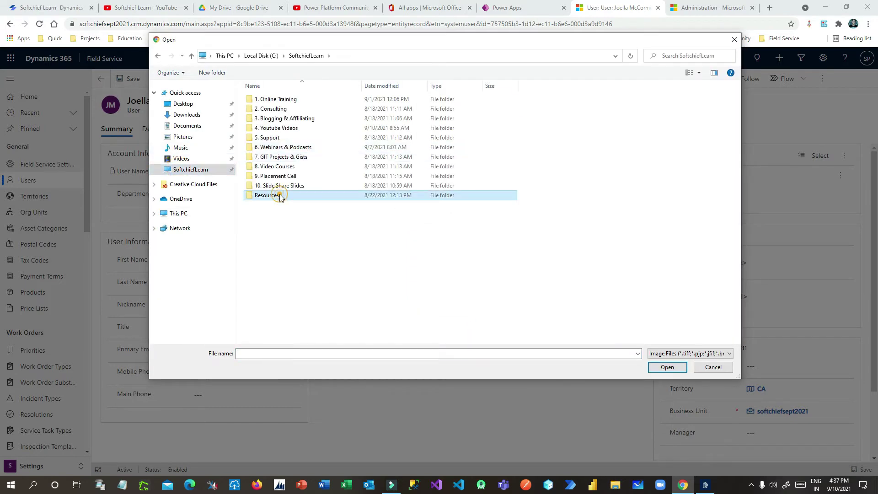
double_click(286, 158)
scroll(293, 183, "down", 2)
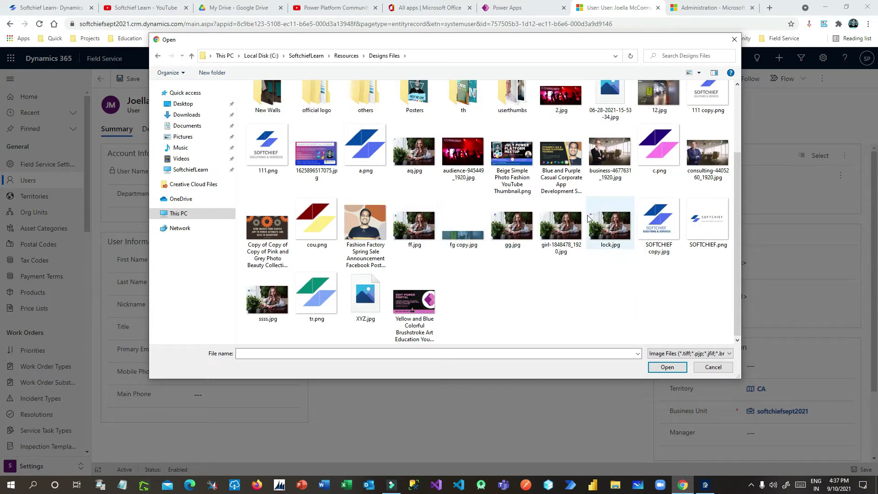
double_click(365, 226)
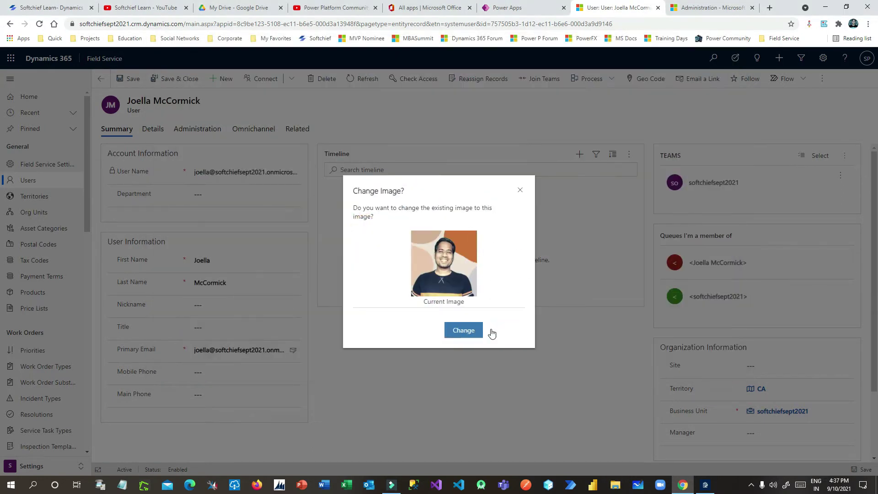
left_click(475, 330)
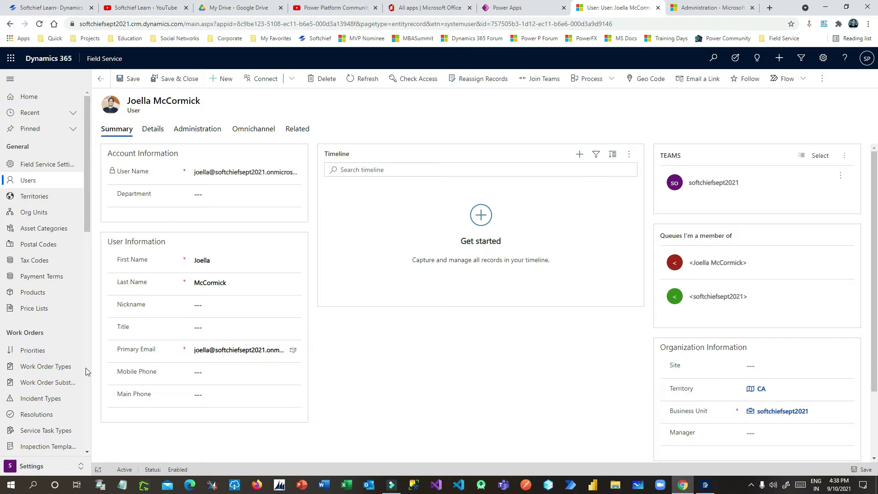
left_click(56, 467)
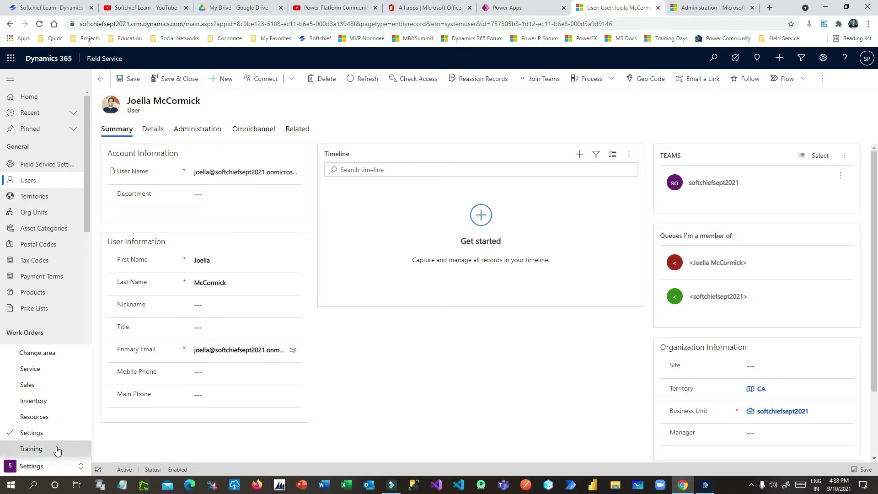
- Go back to the Service area and reopen the Schedule Board
left_click(53, 376)
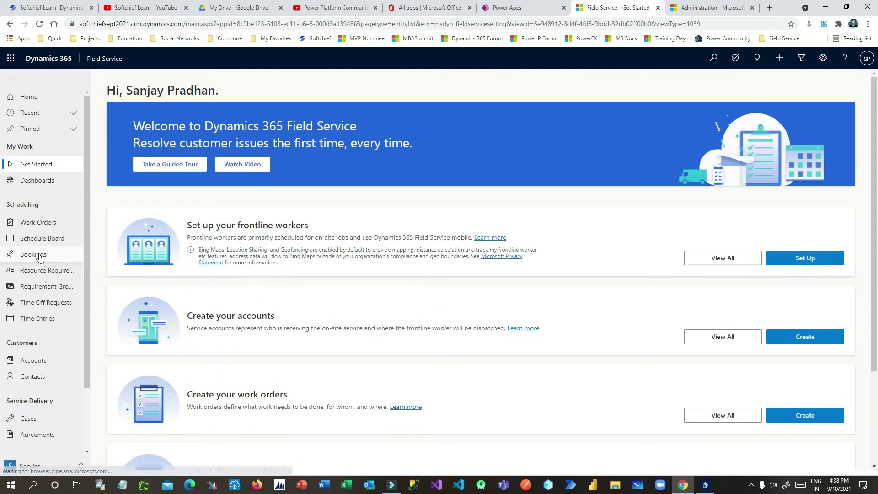
left_click(42, 238)
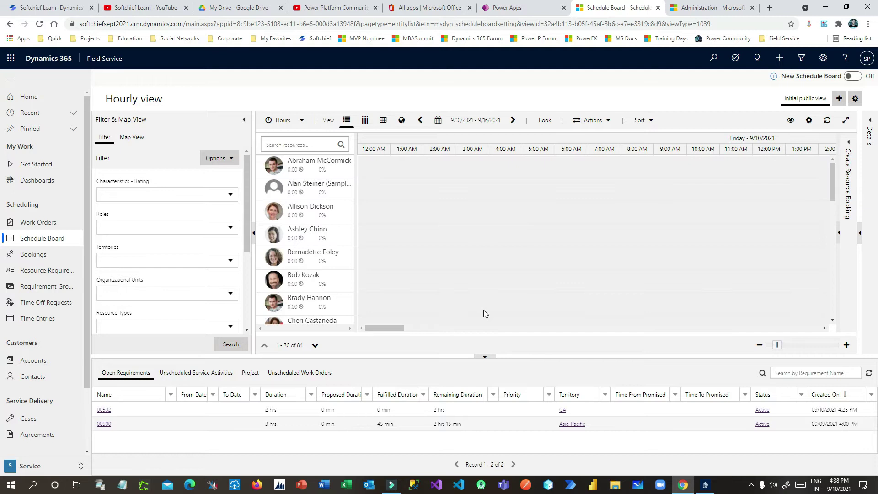
- Show the Unscheduled Work Orders tab, listing 00502 and 00501
left_click(330, 188)
left_click(310, 375)
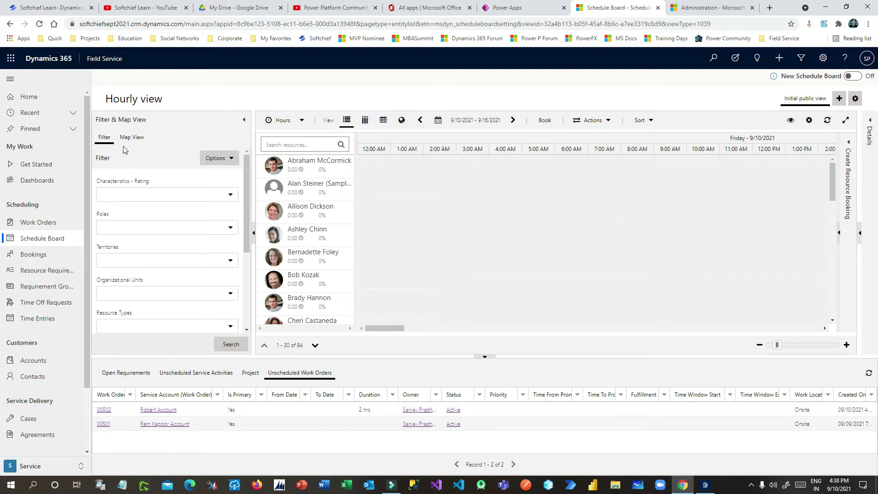
left_click(105, 120)
scroll(151, 261, "down", 3)
scroll(151, 261, "up", 3)
- Filter resources by the CA territory and search, which returns no matches
left_click(230, 261)
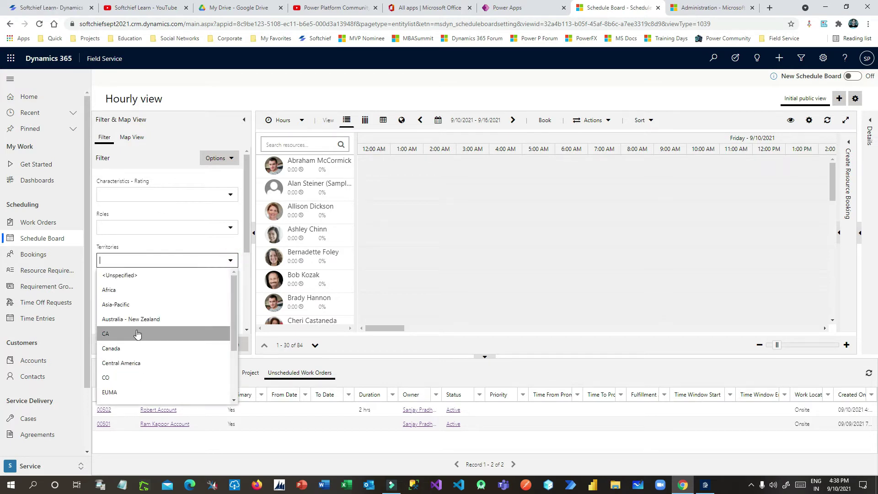
left_click(138, 334)
scroll(190, 277, "down", 1)
scroll(190, 276, "down", 3)
left_click(231, 344)
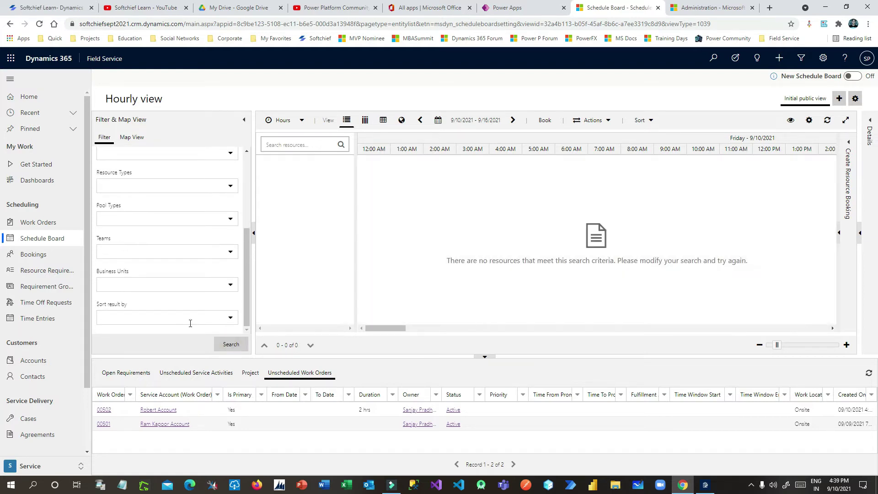
scroll(160, 216, "up", 5)
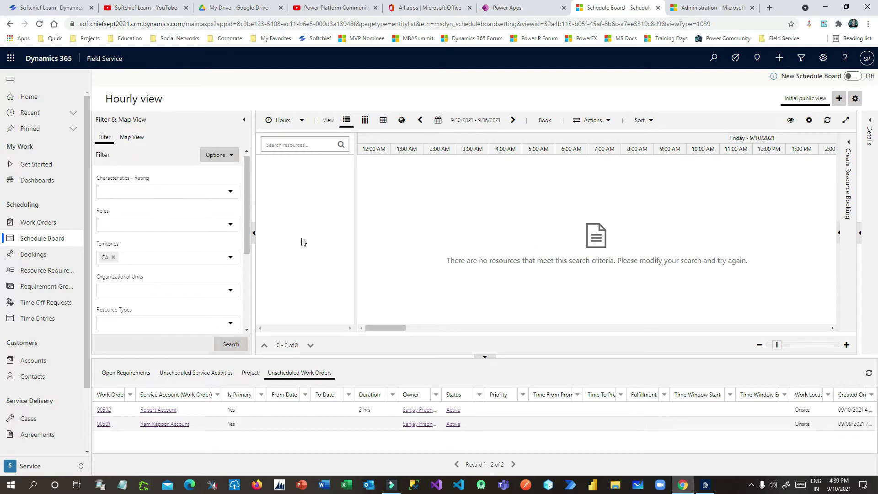
- Swap the CA territory filter for HTML at Proficient rating and search again
left_click(114, 259)
left_click(231, 198)
scroll(178, 271, "down", 2)
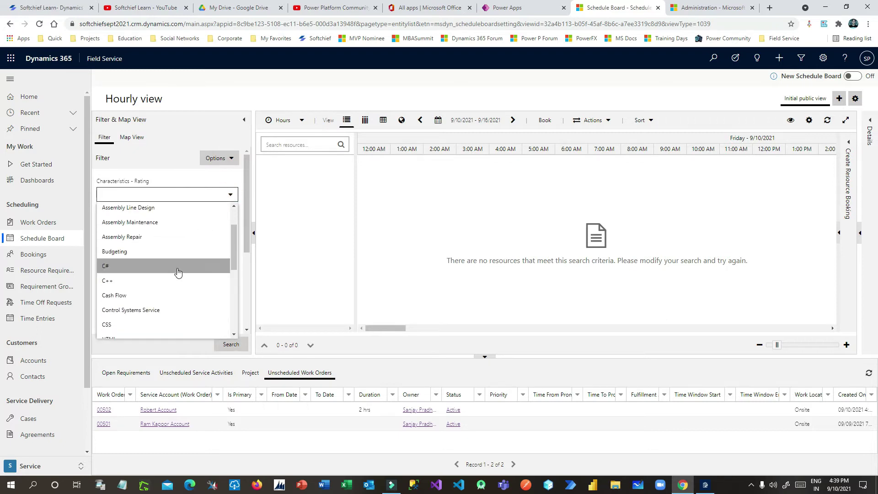
scroll(139, 270, "down", 2)
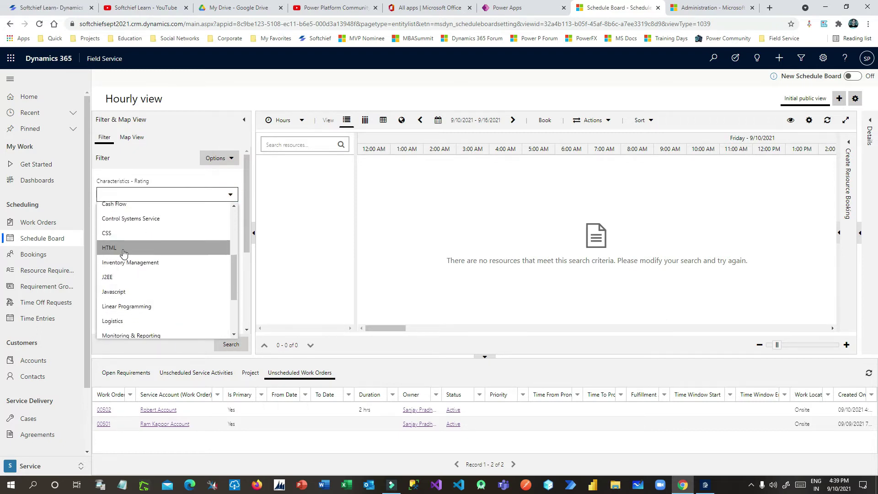
left_click(124, 253)
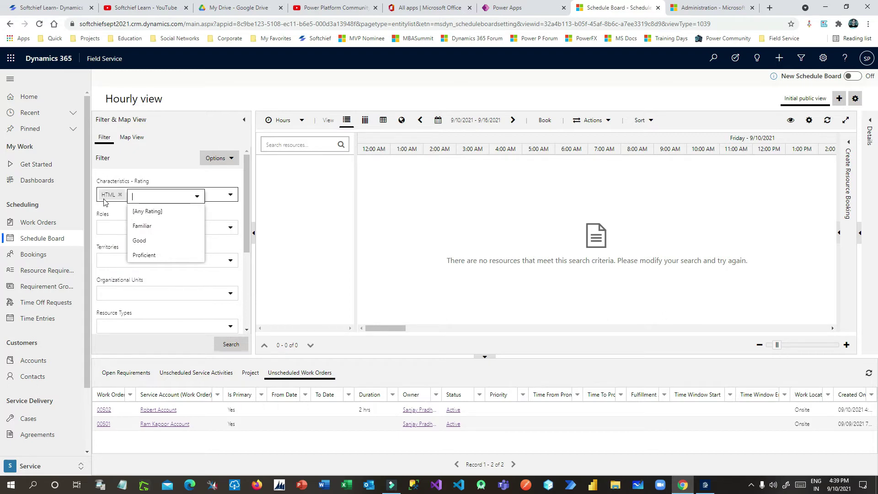
left_click(151, 255)
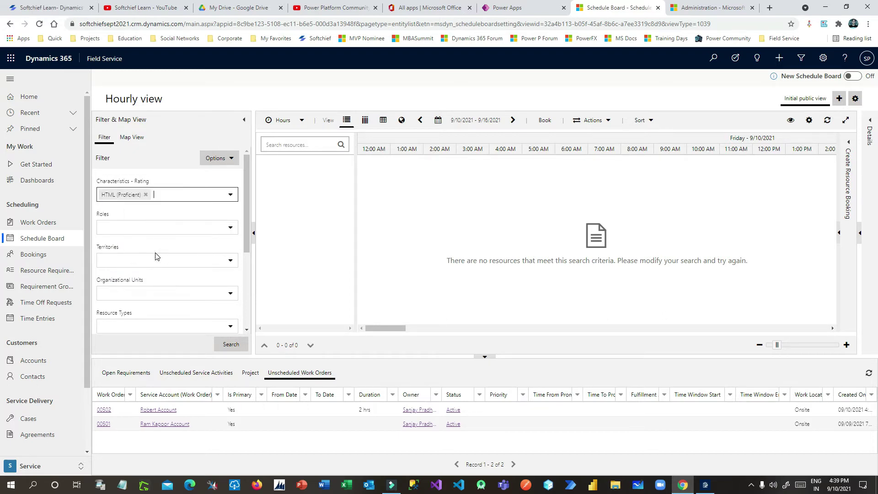
left_click(230, 343)
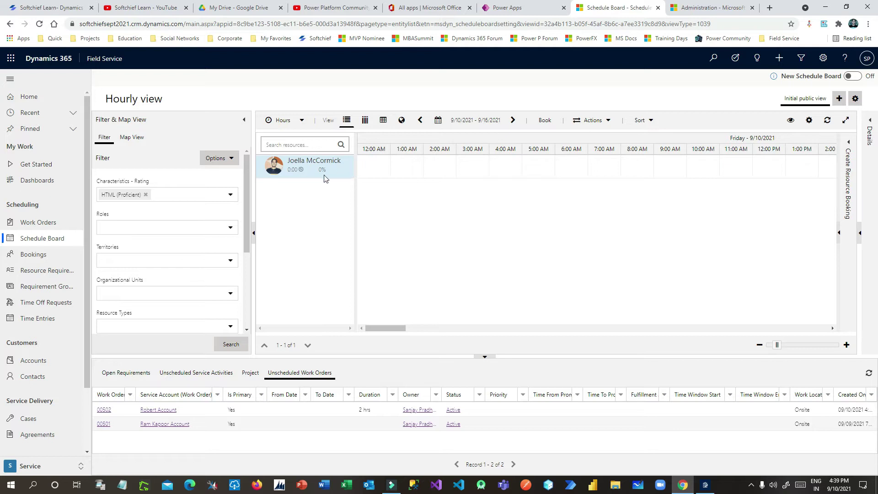
- Drag work order 00502 onto the matching technician's row, booking 8:00–10:00 AM
left_click(308, 166)
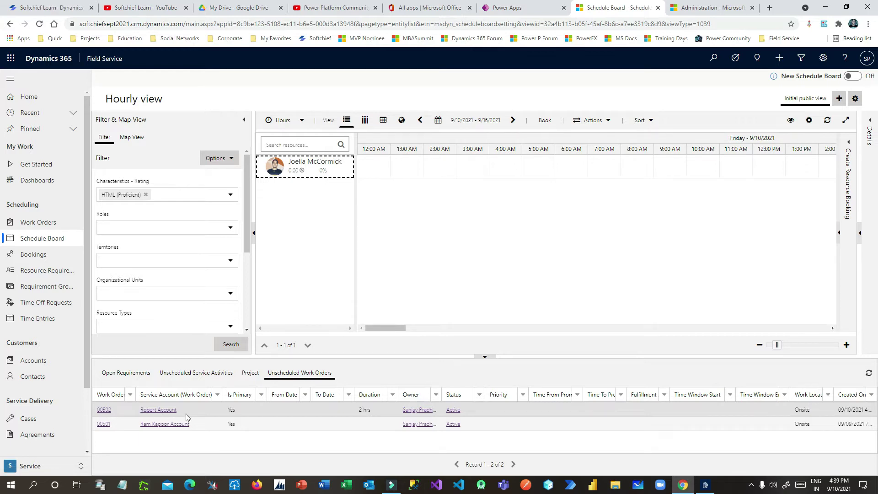
left_click_drag(199, 412, 630, 161)
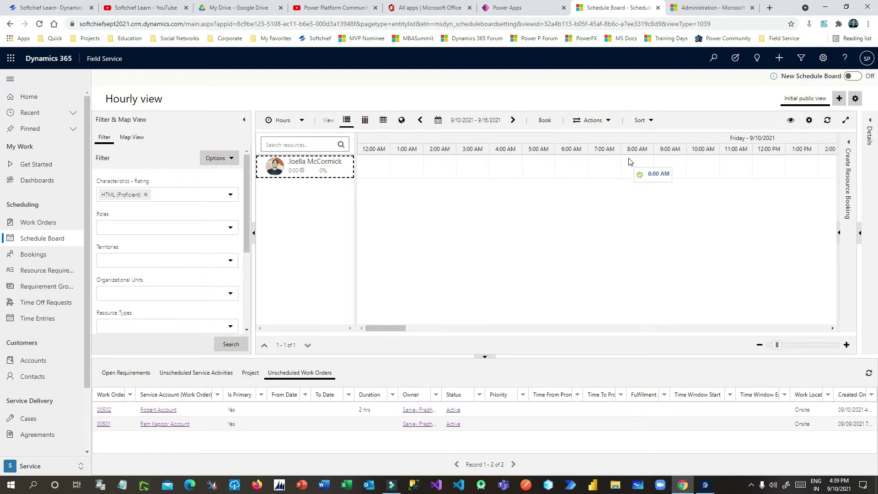
left_click_drag(629, 161, 629, 161)
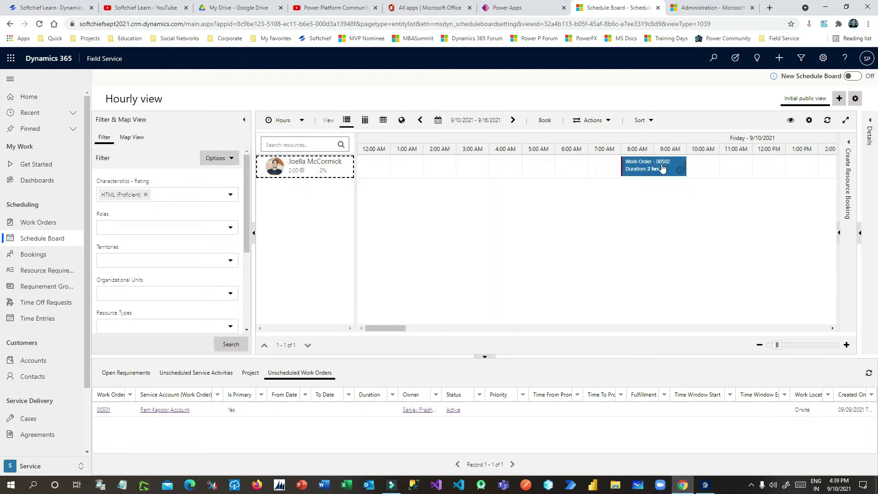
mouse_move(652, 169)
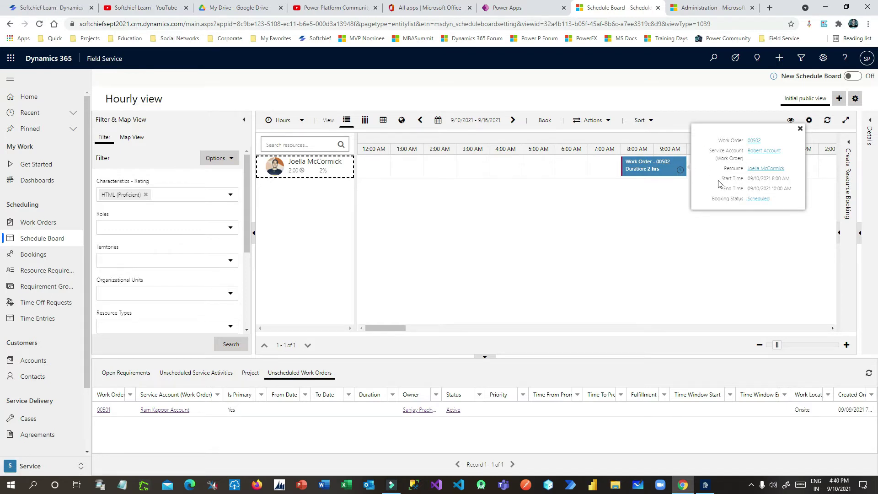
- Launch Field Service Mobile and sign in with the account password
left_click(706, 485)
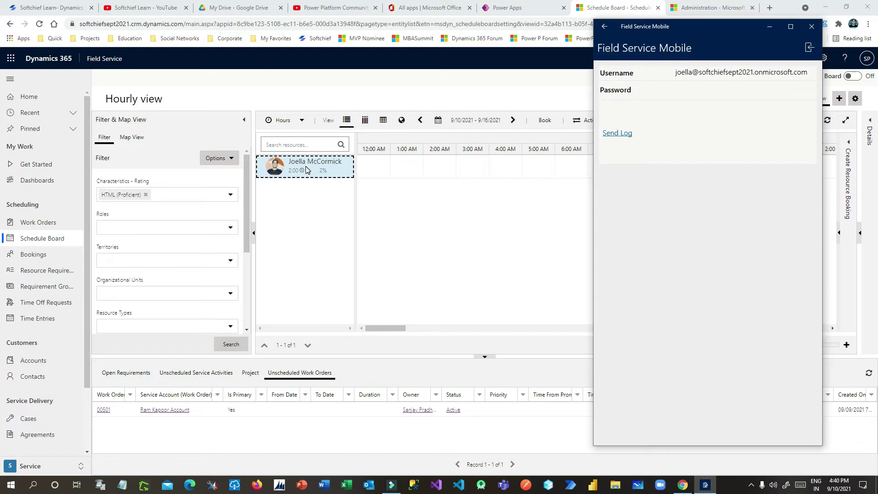
left_click(702, 94)
left_click(809, 47)
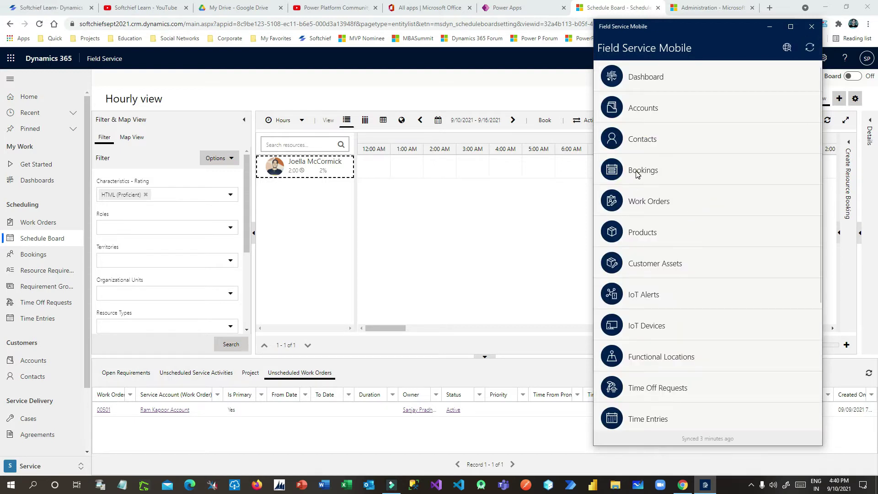
- Glance at the bookings list, then return to the main menu and sync
left_click(637, 173)
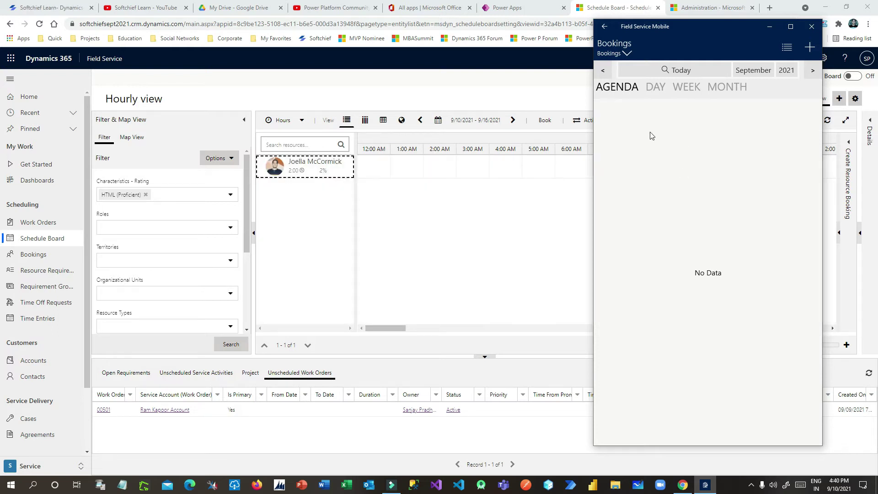
left_click(602, 70)
left_click(604, 26)
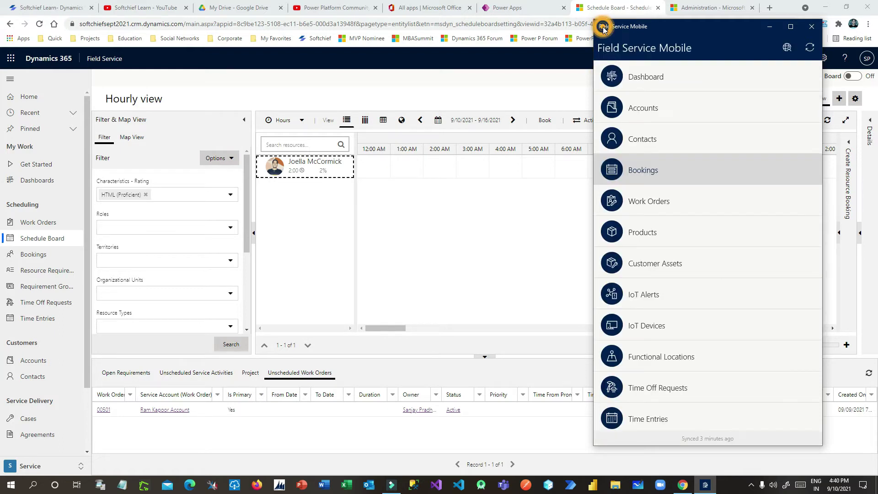
left_click(810, 47)
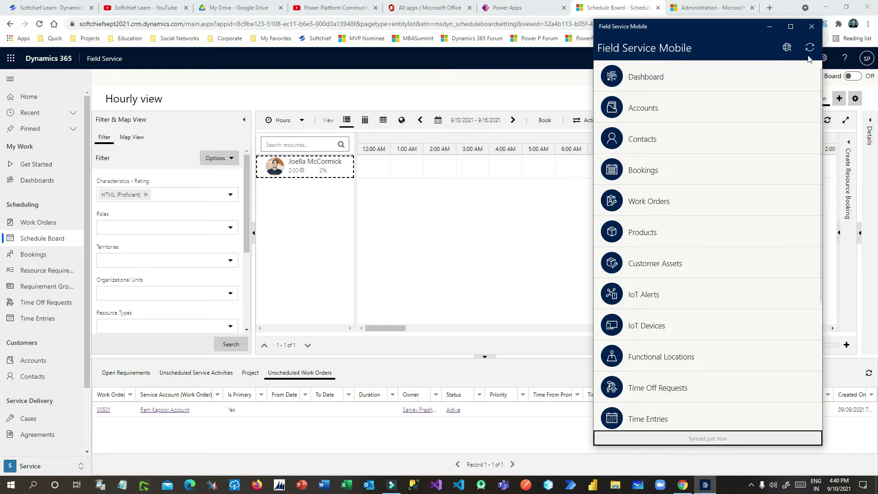
- Browse bookings in Day, Week and Month views, ending on today's Agenda list
left_click(636, 177)
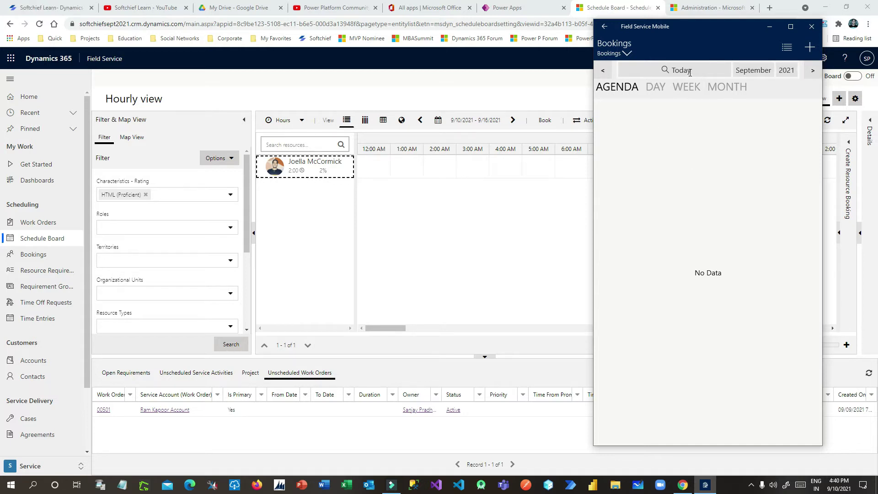
left_click(603, 70)
left_click(655, 91)
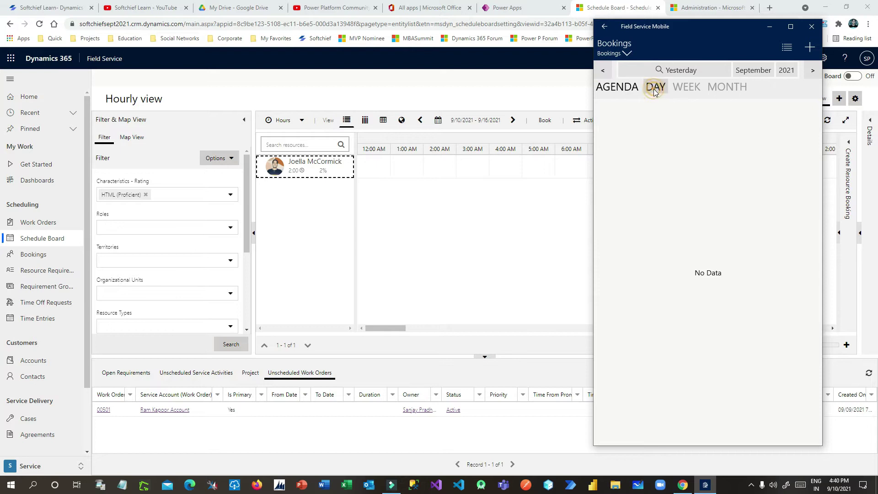
left_click(686, 88)
left_click(728, 89)
left_click(686, 87)
left_click(617, 87)
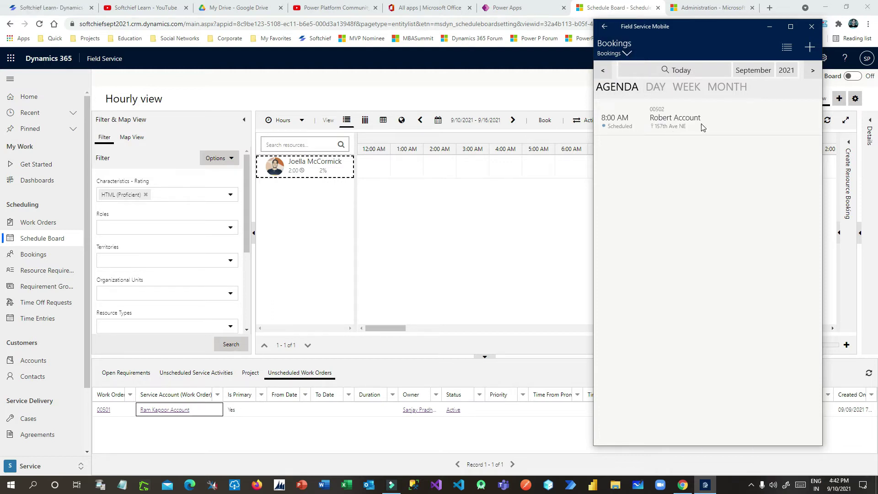
- Open the 8:00 AM booking for work order 00502 and review its fields: 9/10/2021, 8:00–10:00 AM, Scheduled
left_click(689, 123)
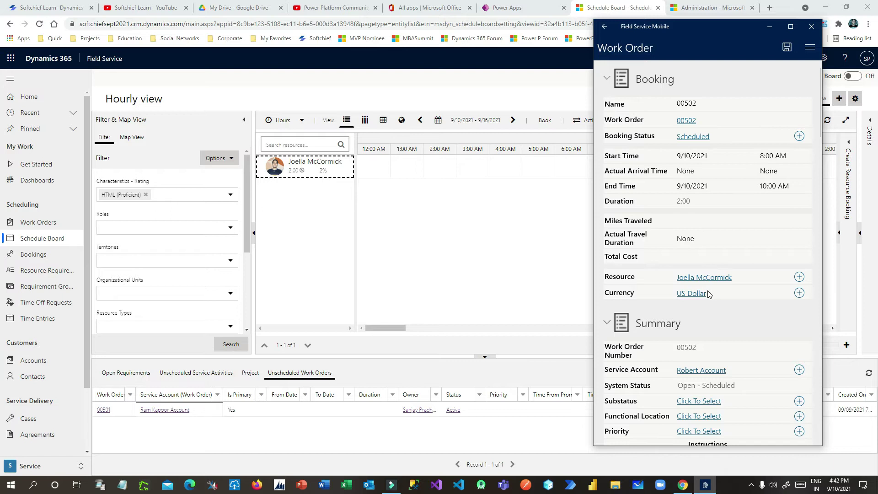
scroll(708, 297, "down", 2)
scroll(707, 304, "up", 2)
scroll(721, 201, "down", 2)
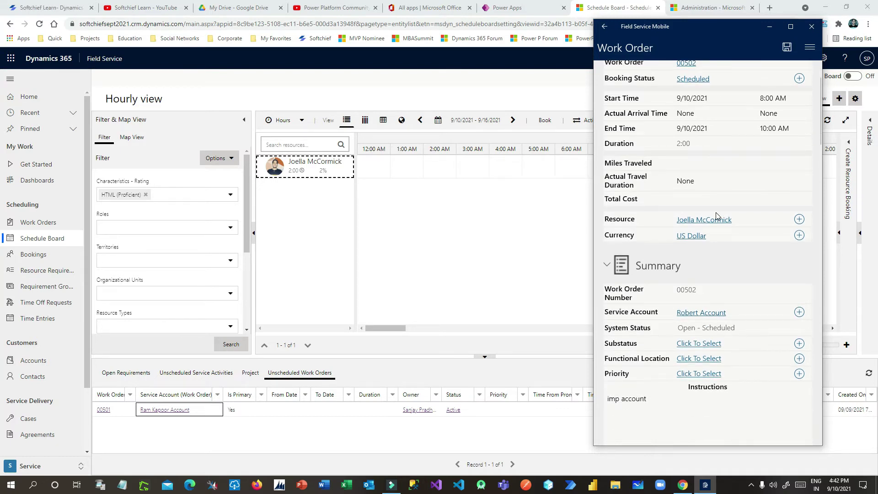
scroll(716, 215, "up", 2)
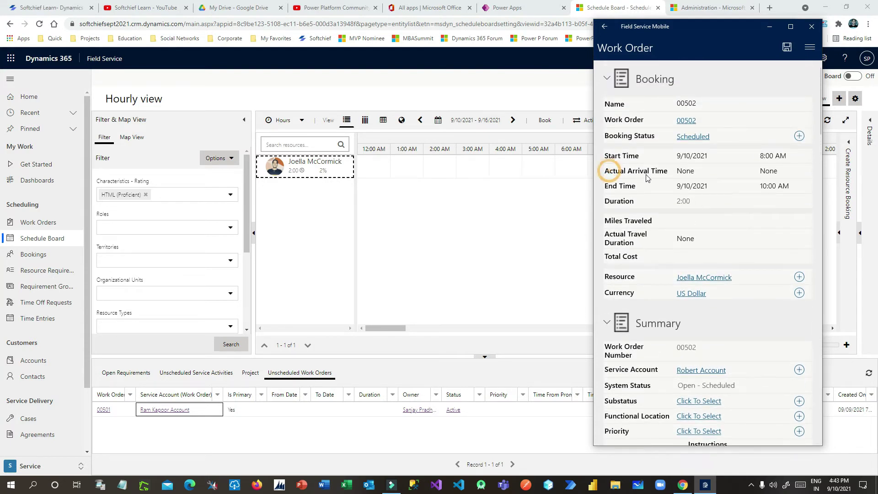
- Record the booking's actual arrival as 9/10/2021 at 8:30 AM
left_click(710, 171)
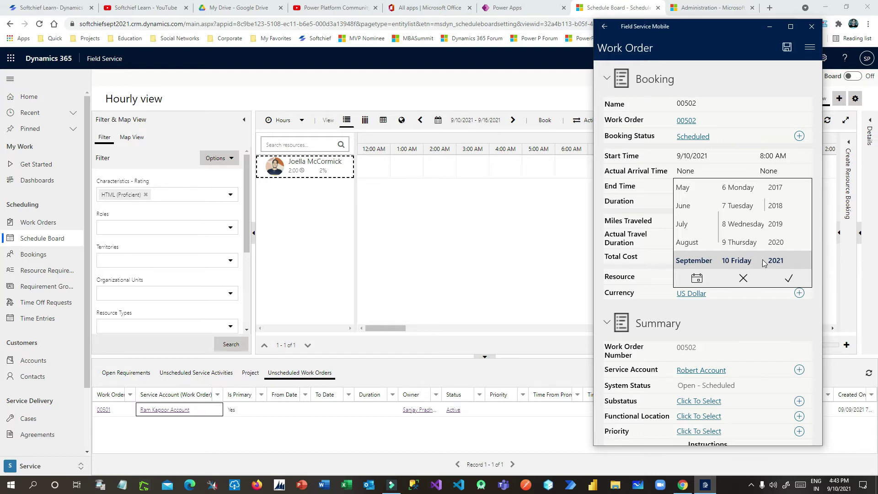
left_click(789, 278)
left_click(779, 171)
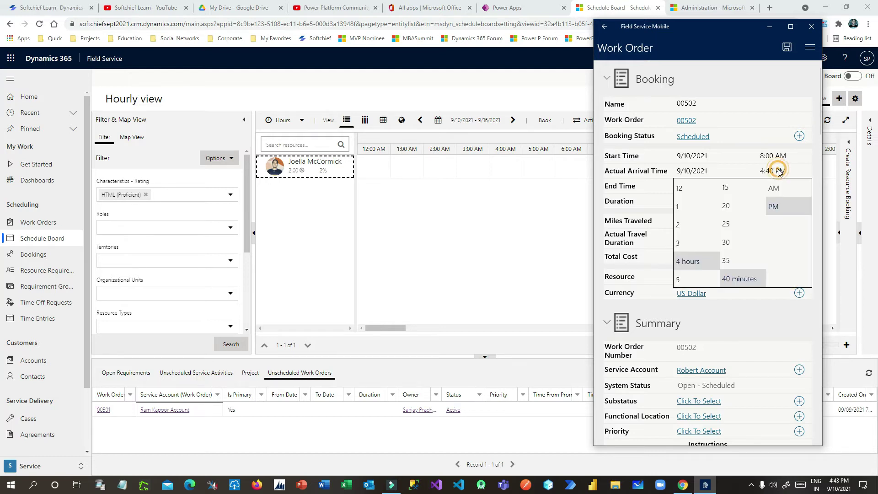
scroll(698, 275, "down", 3)
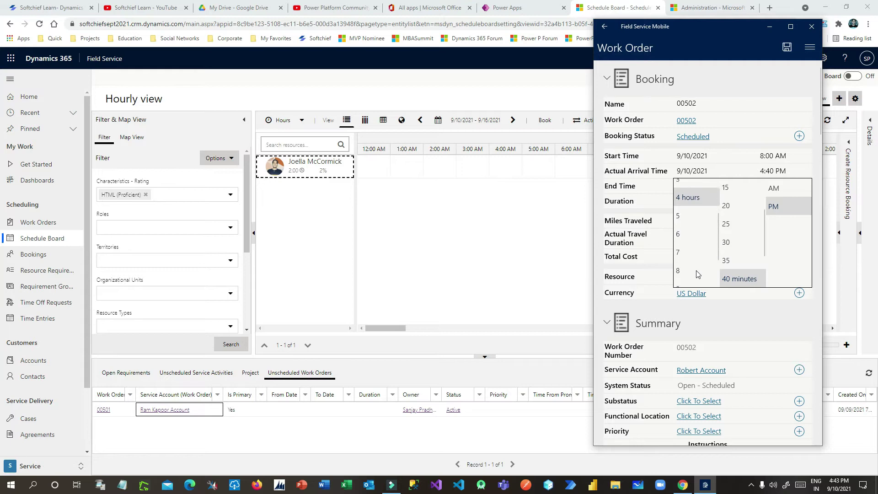
left_click(690, 271)
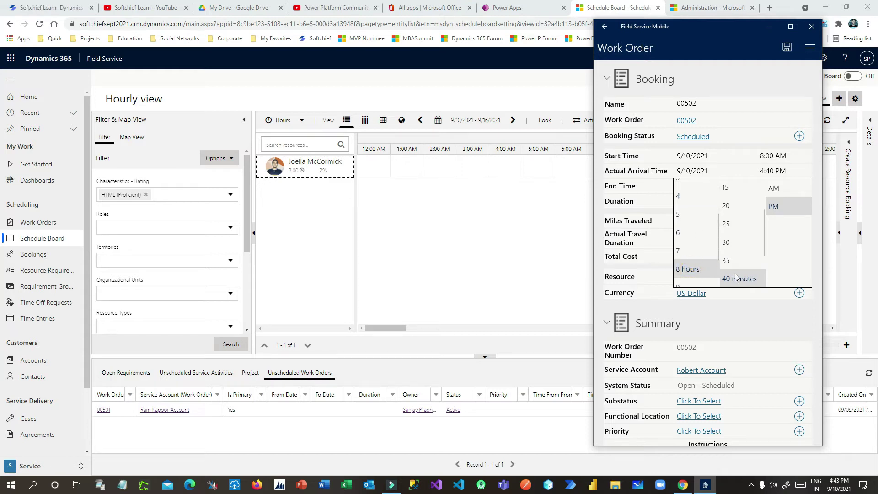
left_click(732, 243)
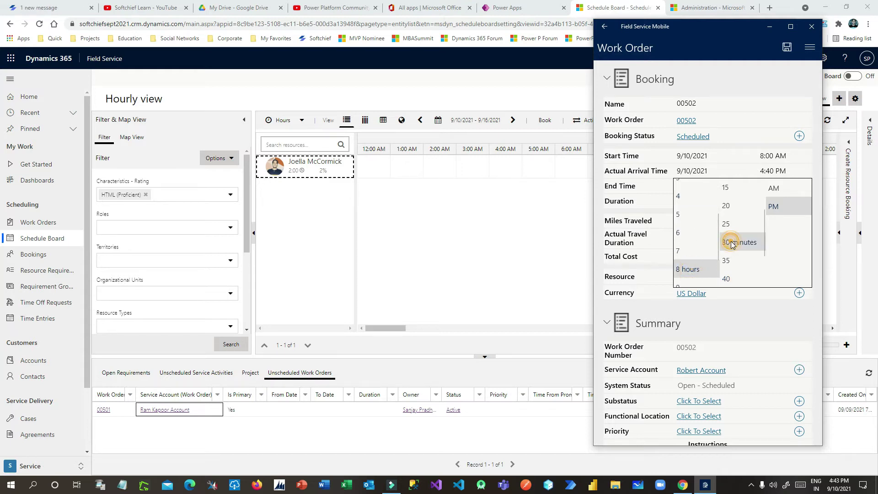
left_click(783, 189)
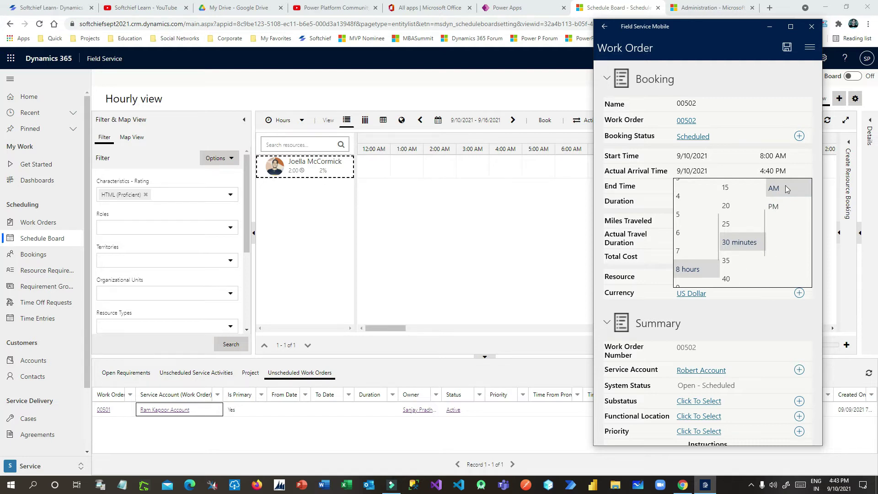
left_click(797, 173)
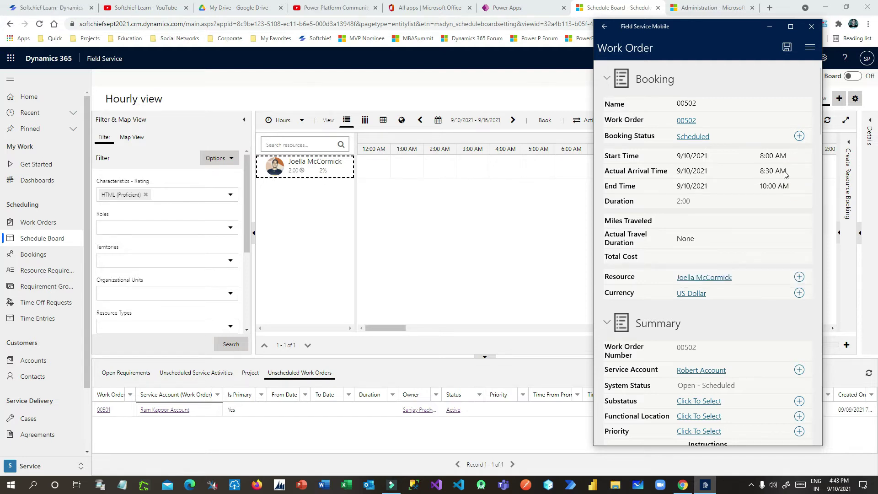
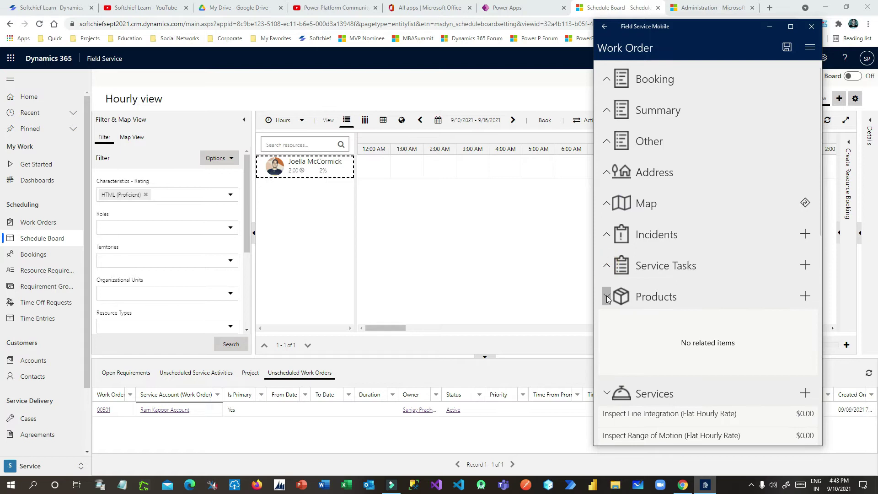
- Collapse the Products, Services, Notes, Activities, Bookings and Signature sections of work order 00502
left_click(606, 328)
left_click(607, 357)
left_click(607, 357)
scroll(635, 298, "down", 1)
scroll(635, 298, "down", 3)
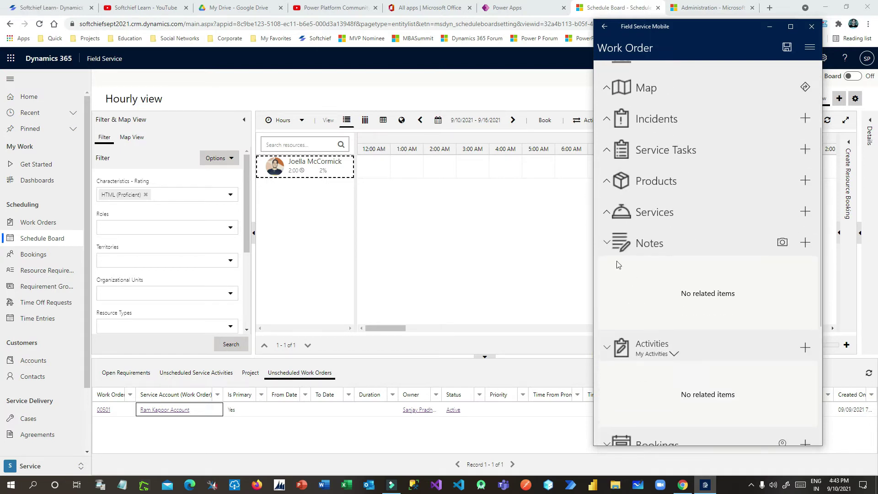
left_click(606, 243)
left_click(607, 274)
left_click(607, 305)
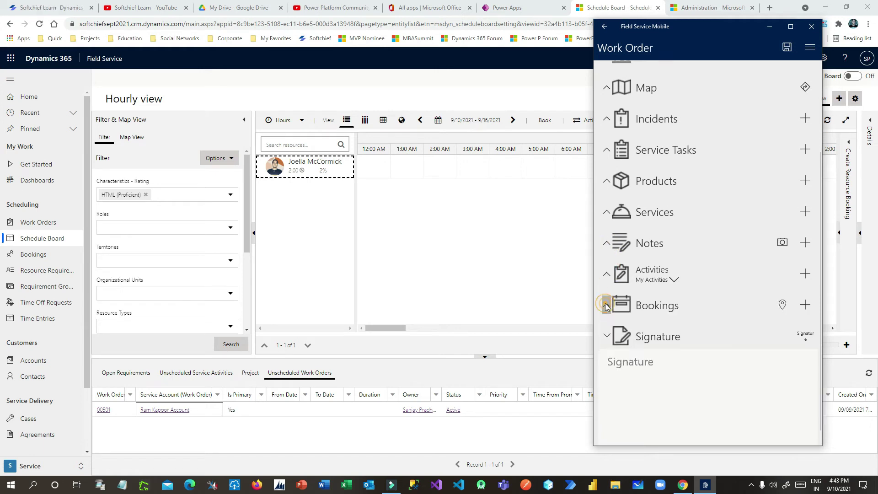
left_click(608, 336)
scroll(608, 338, "up", 1)
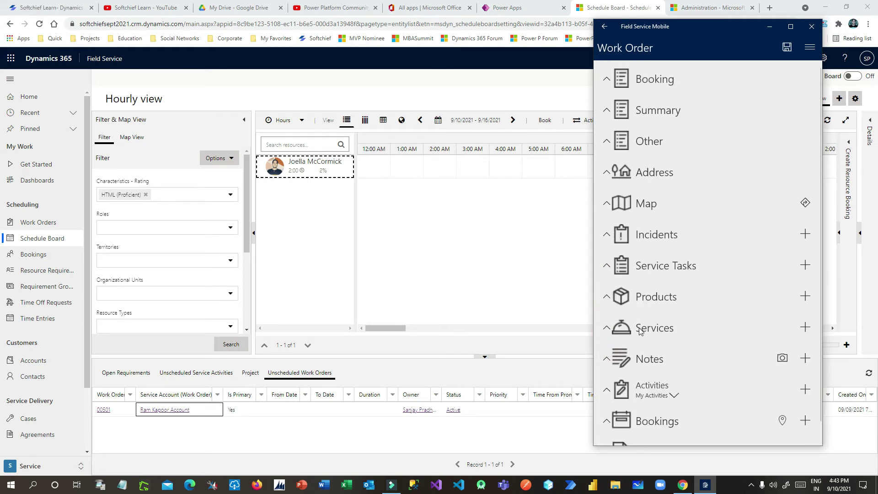
- Check the booking details, then set the Primary Incident Description to 'install printer'
left_click(608, 78)
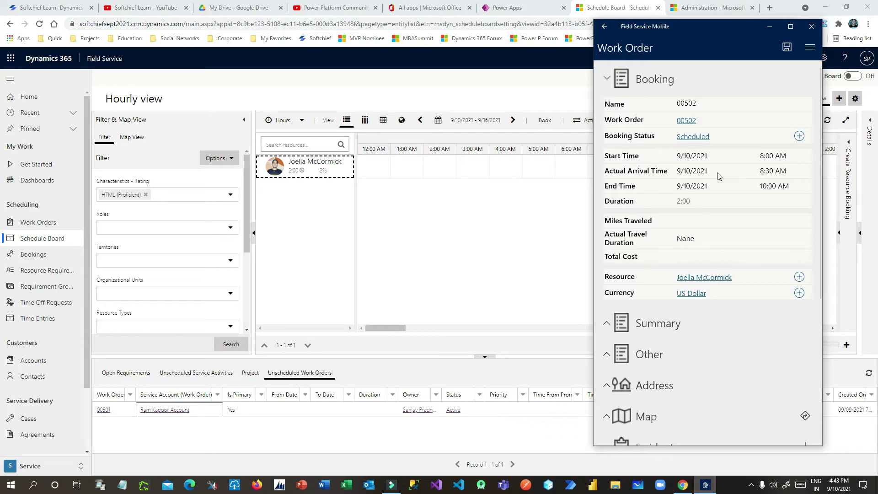
left_click(607, 79)
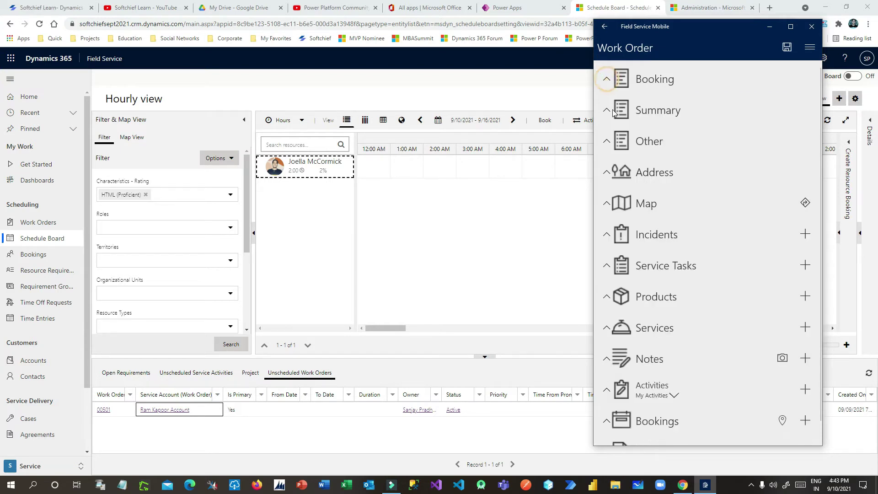
left_click(607, 109)
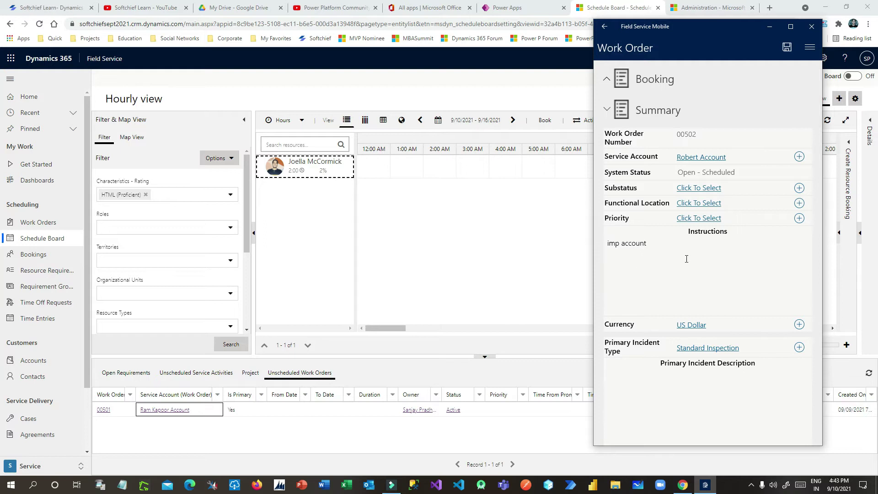
scroll(687, 259, "down", 3)
left_click(682, 256)
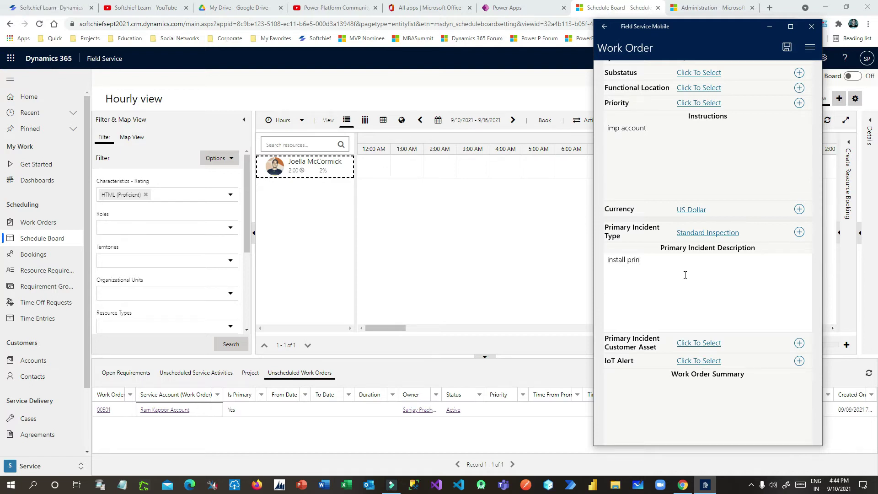
scroll(685, 275, "down", 1)
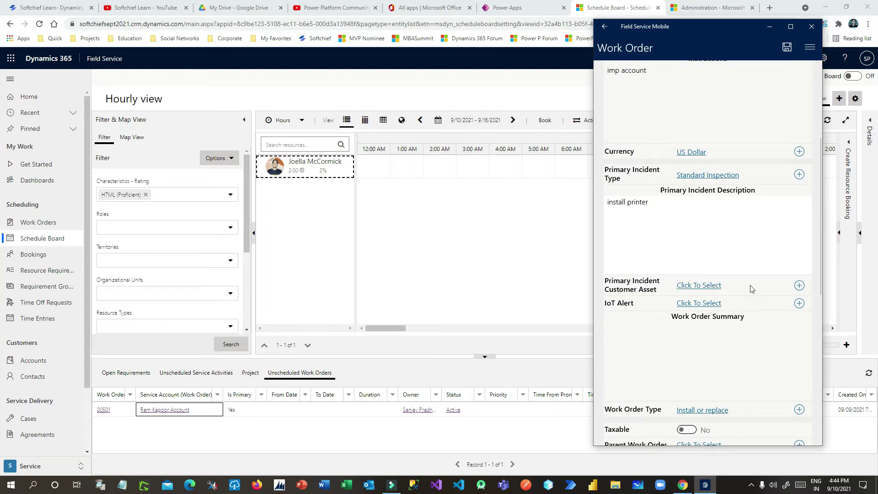
- Try the empty Customer Asset lookup, then show the work order's Other details
left_click(692, 288)
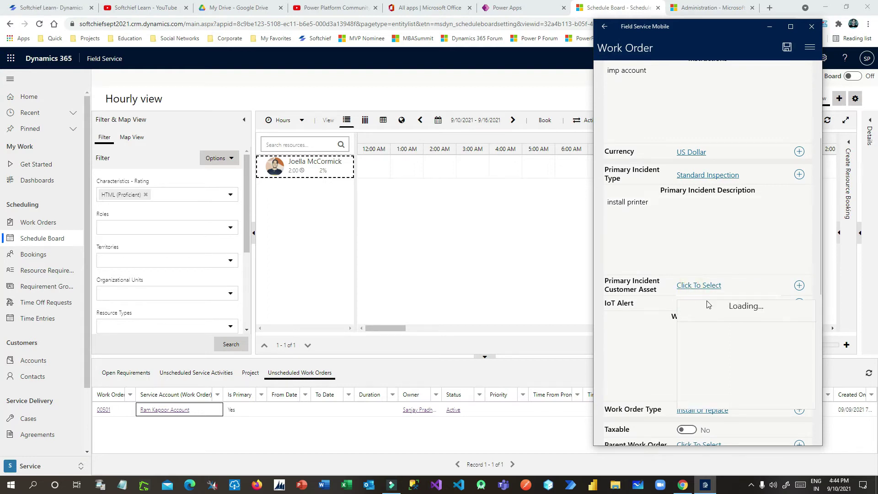
left_click(643, 323)
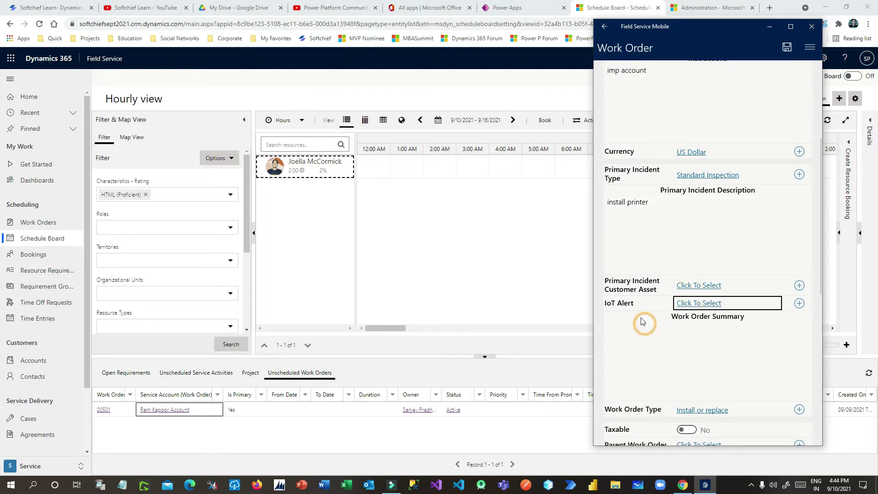
scroll(663, 293, "down", 3)
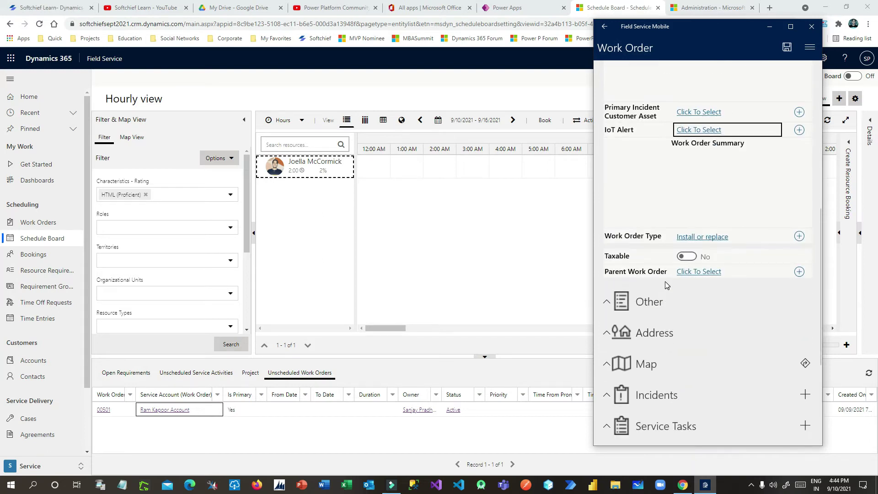
scroll(688, 259, "up", 6)
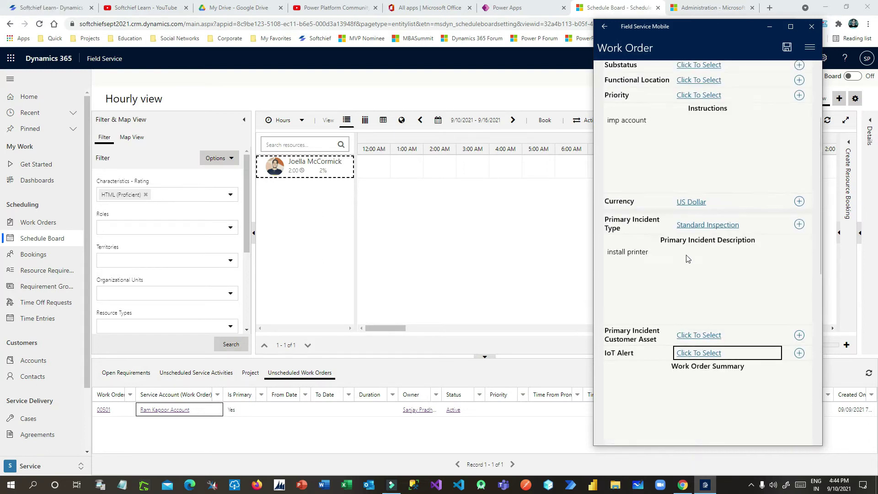
left_click(606, 111)
left_click(606, 140)
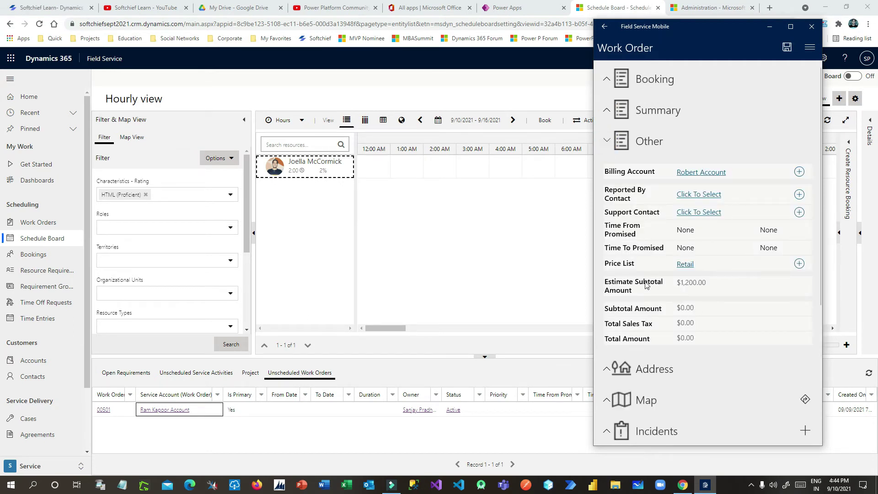
- Review the Estimate Subtotal Amount, the work order address and its map location
left_click_drag(710, 282, 683, 282)
left_click(607, 141)
left_click(606, 173)
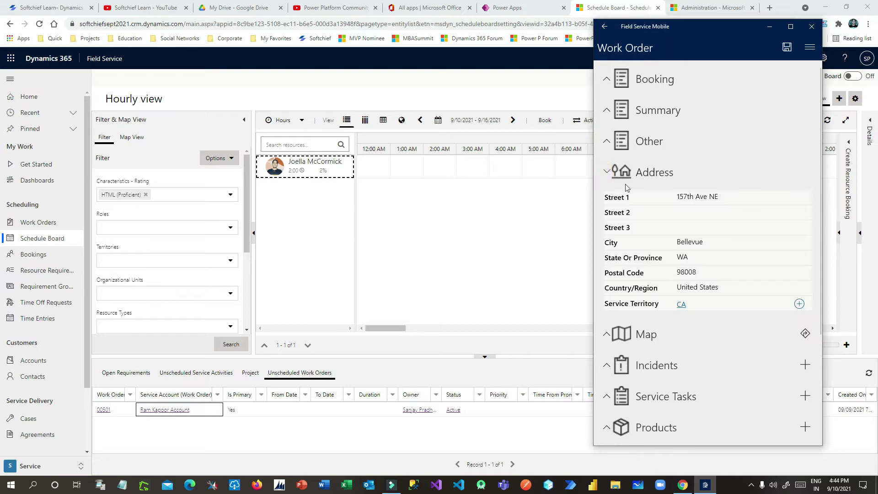
left_click(607, 172)
left_click(608, 204)
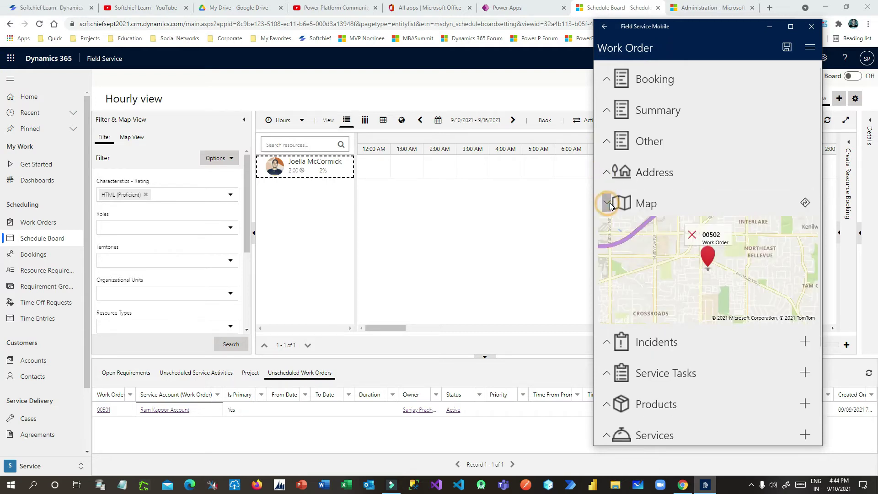
left_click(607, 203)
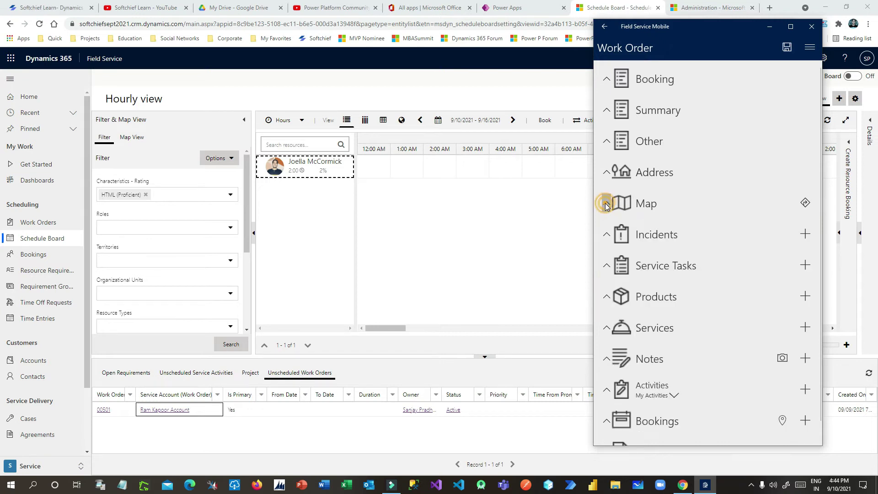
- Inspect the Standard Inspection incident's summary and service tasks, then return to the work order
left_click(606, 235)
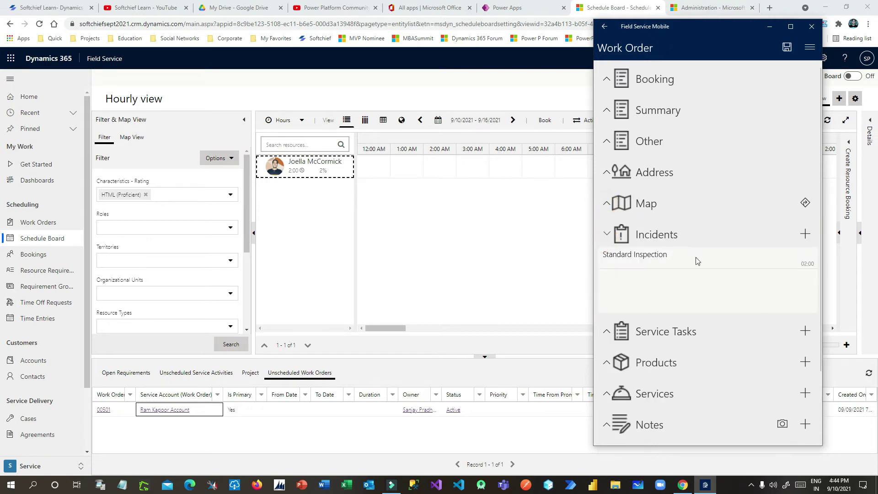
left_click(667, 256)
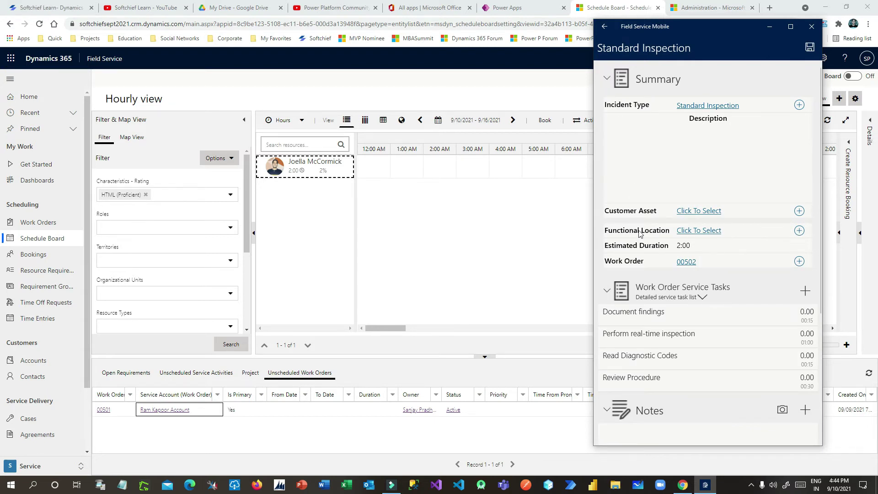
scroll(640, 234, "down", 5)
scroll(639, 233, "up", 5)
left_click(606, 78)
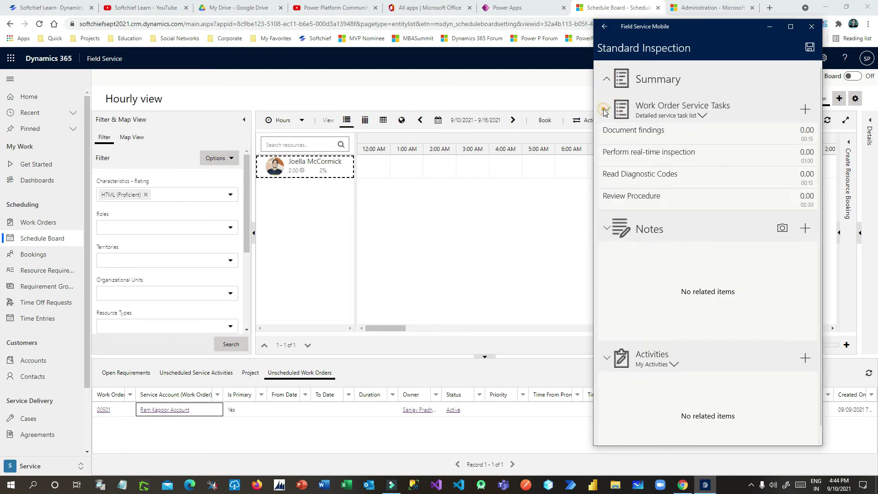
left_click(607, 109)
left_click(606, 79)
left_click(604, 26)
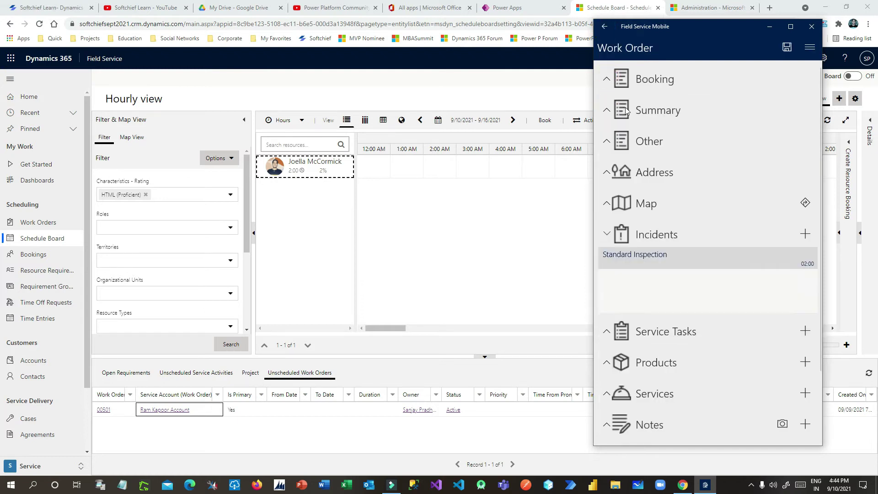
- Show the service tasks Review Procedure and Read Diagnostic Codes, then start a new product
scroll(632, 243, "down", 3)
left_click(607, 247)
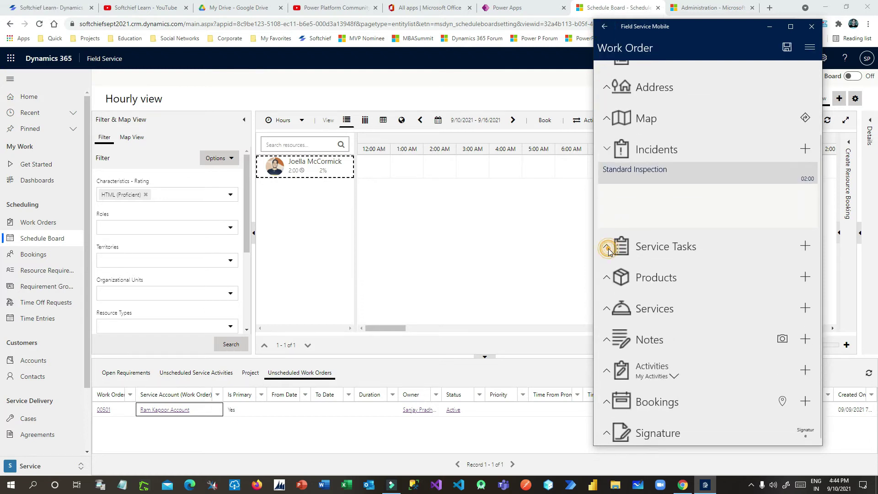
scroll(682, 302, "down", 1)
scroll(664, 286, "up", 1)
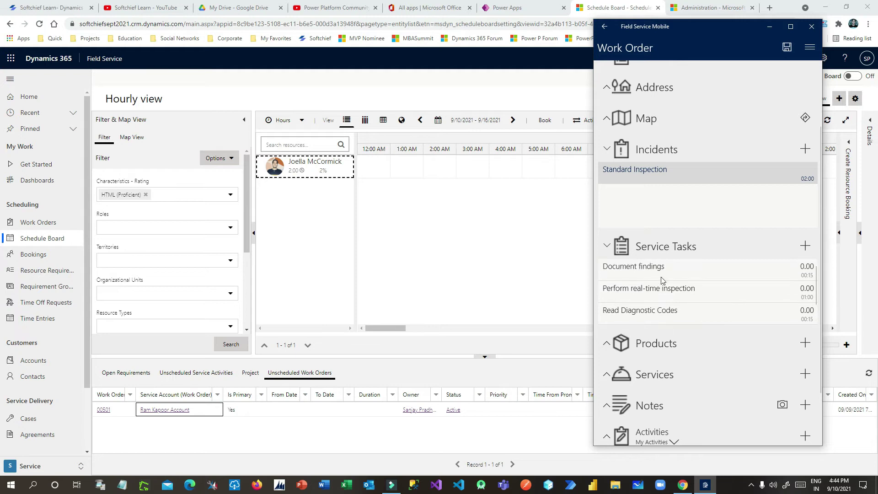
scroll(684, 292, "down", 1)
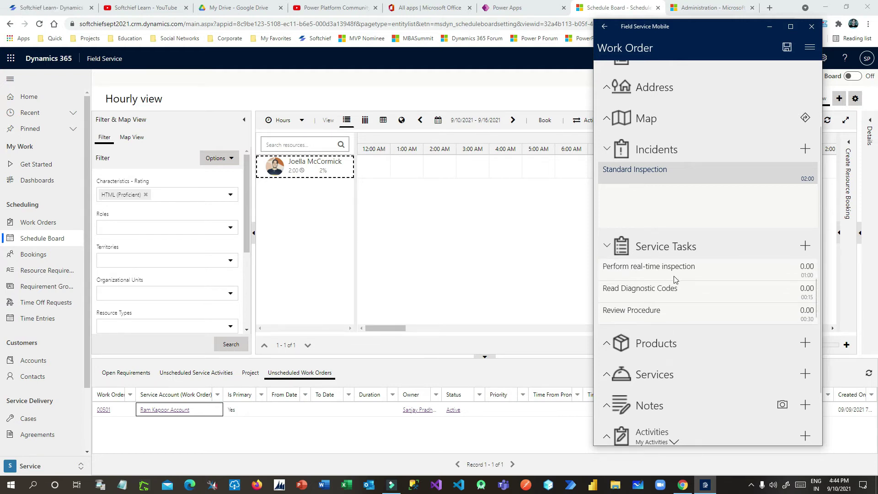
left_click(607, 343)
scroll(686, 321, "down", 4)
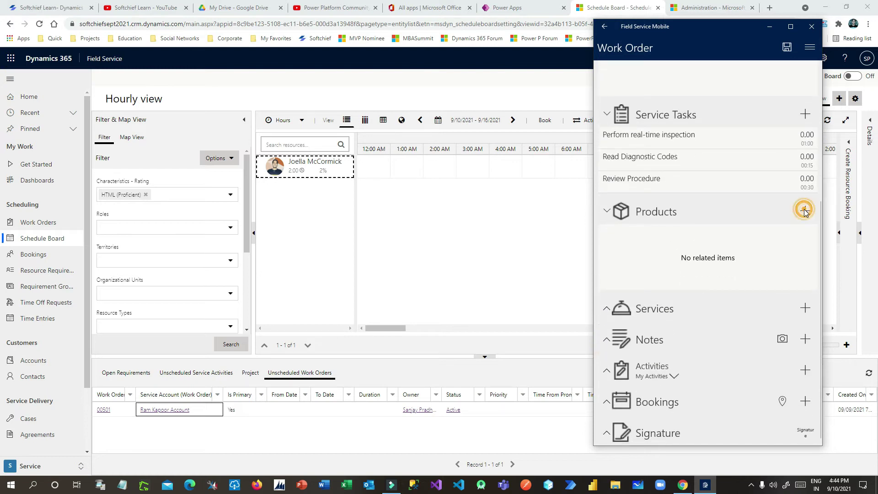
left_click(806, 211)
- Pick AssemblyMaestro CPU + Controller and try editing its discount, quantity, unit amount and unit cost
left_click(716, 119)
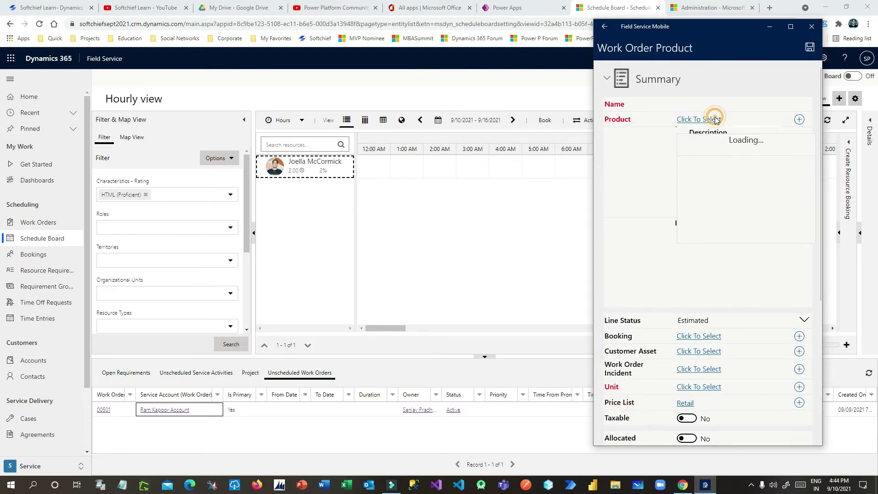
scroll(724, 210, "down", 3)
left_click(725, 204)
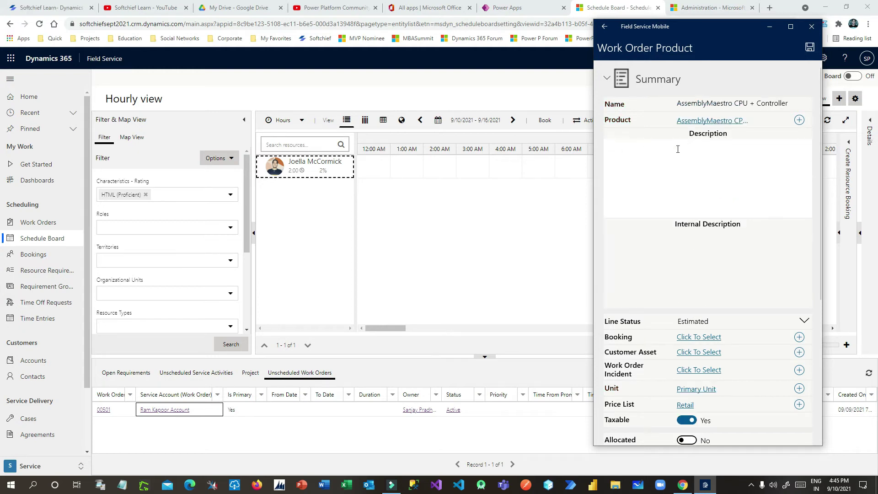
scroll(698, 161, "down", 5)
scroll(690, 286, "up", 5)
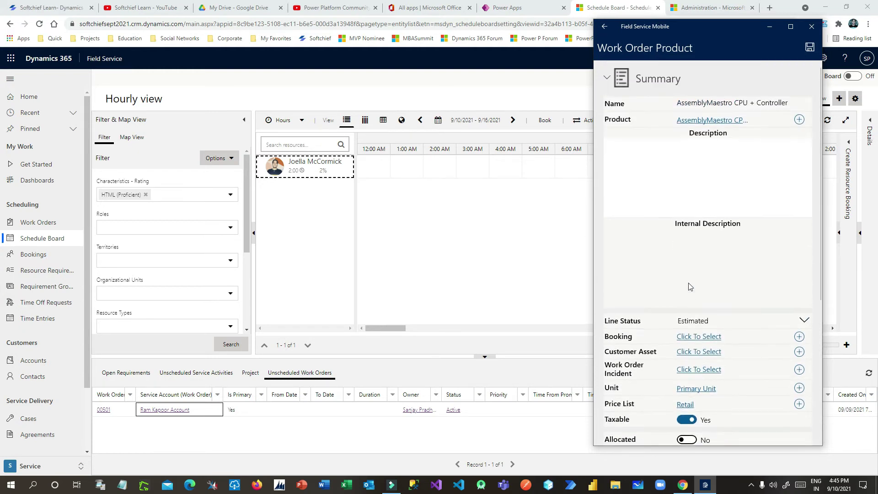
scroll(712, 353, "down", 5)
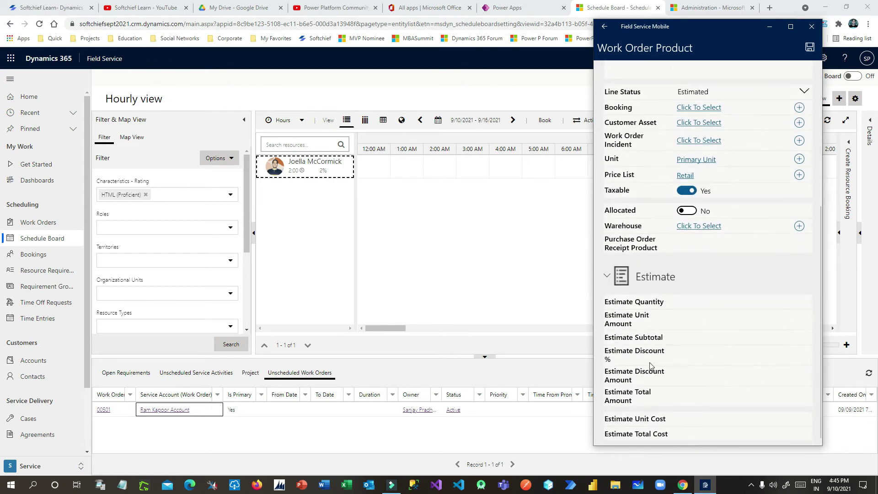
left_click(710, 360)
left_click(707, 302)
left_click(703, 327)
left_click(701, 418)
- Discard the unsaved product and return to the work order's Services list
left_click(605, 27)
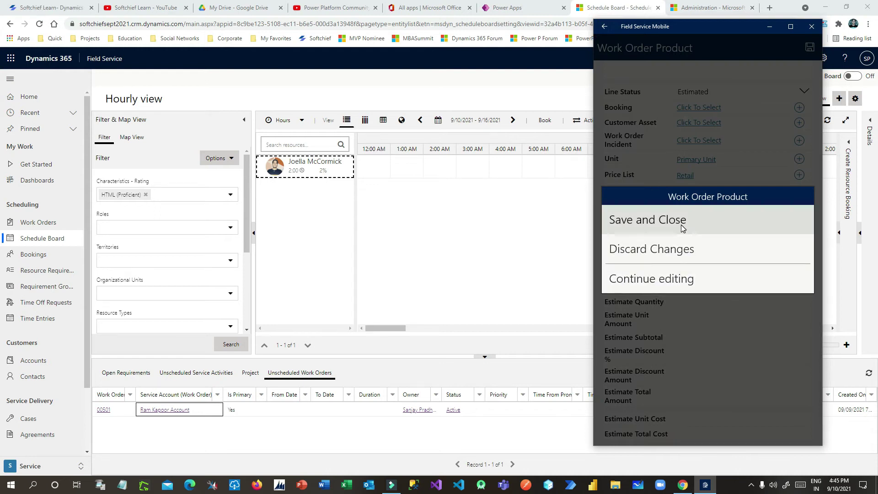
left_click(665, 282)
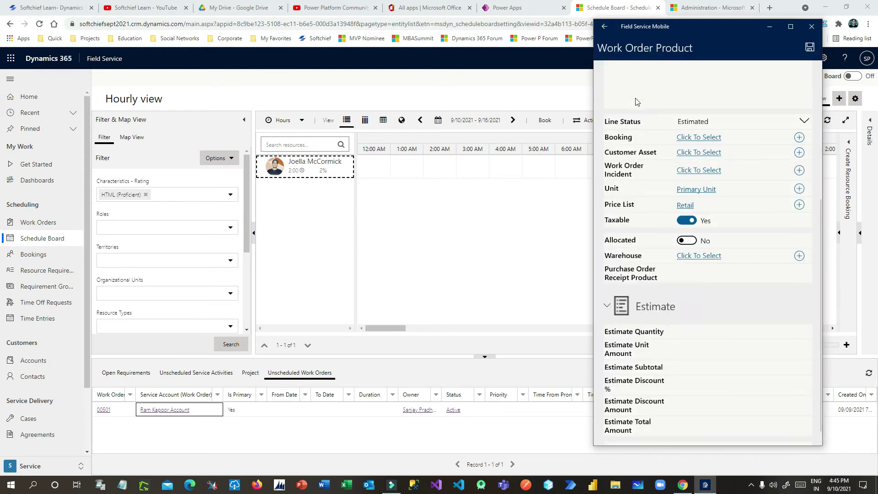
left_click(607, 78)
left_click(606, 111)
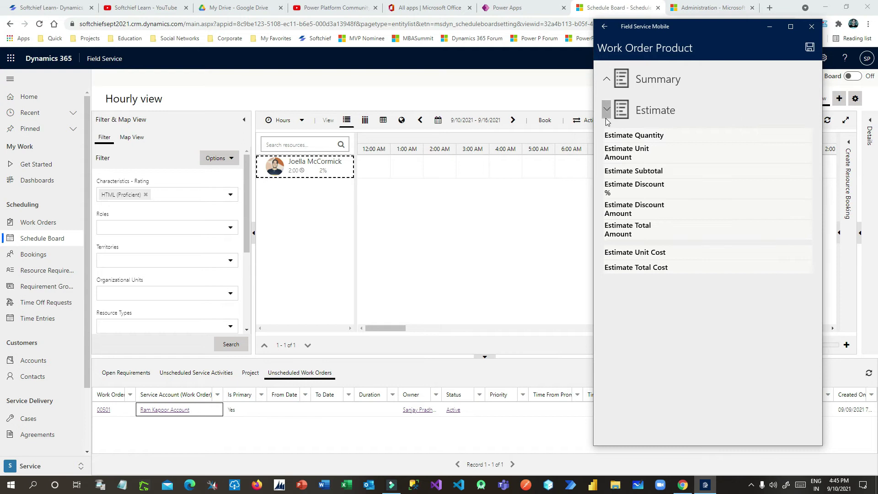
left_click(605, 26)
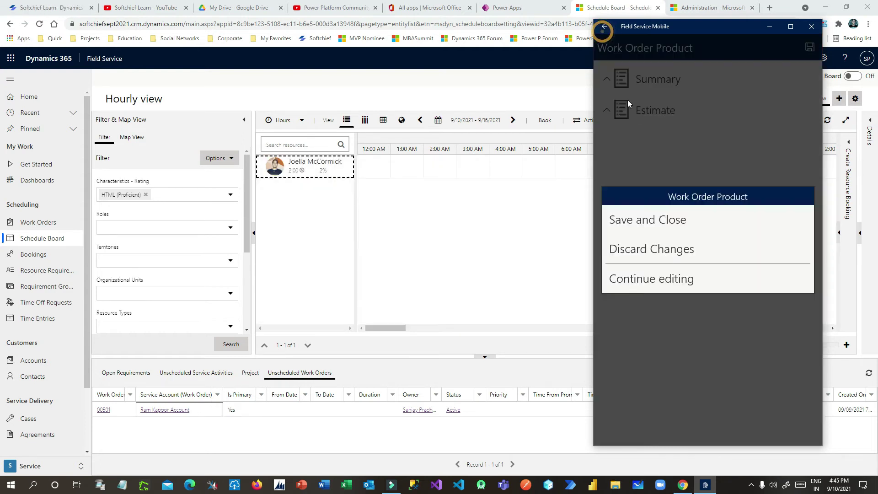
left_click(674, 257)
left_click(607, 308)
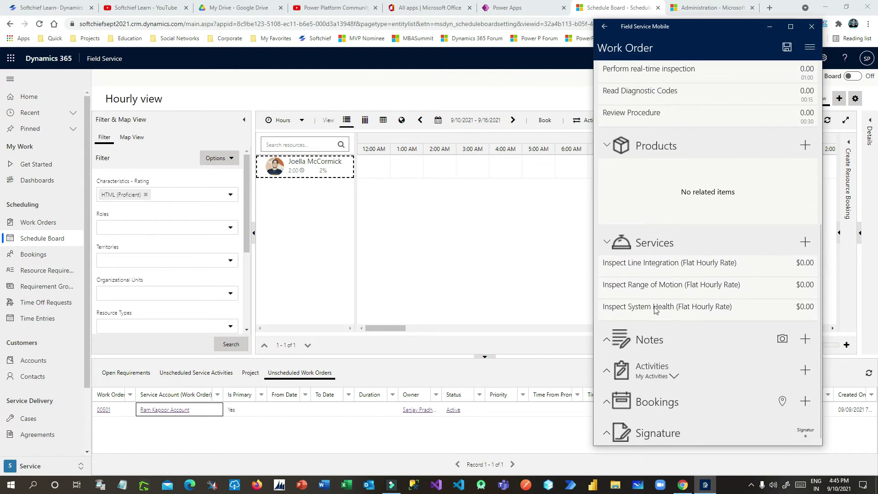
- Save a note reading 'fdfdf' with a hand-drawn signature on the work order
left_click(614, 344)
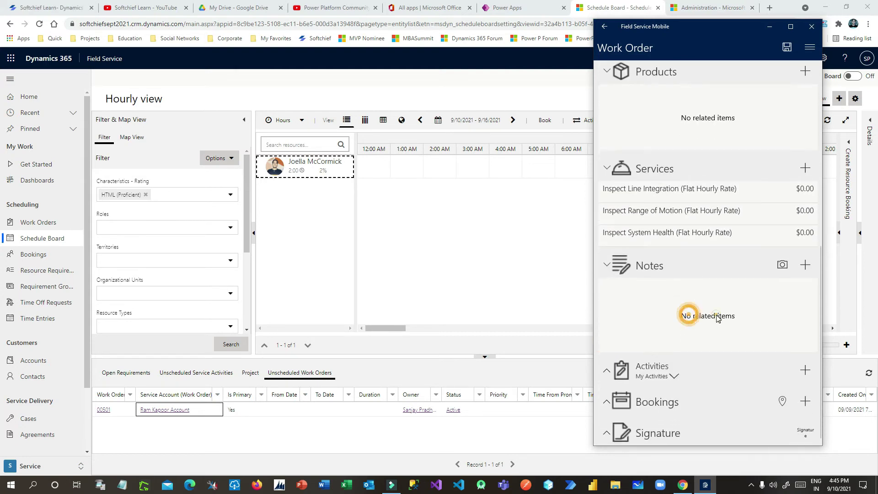
left_click(806, 265)
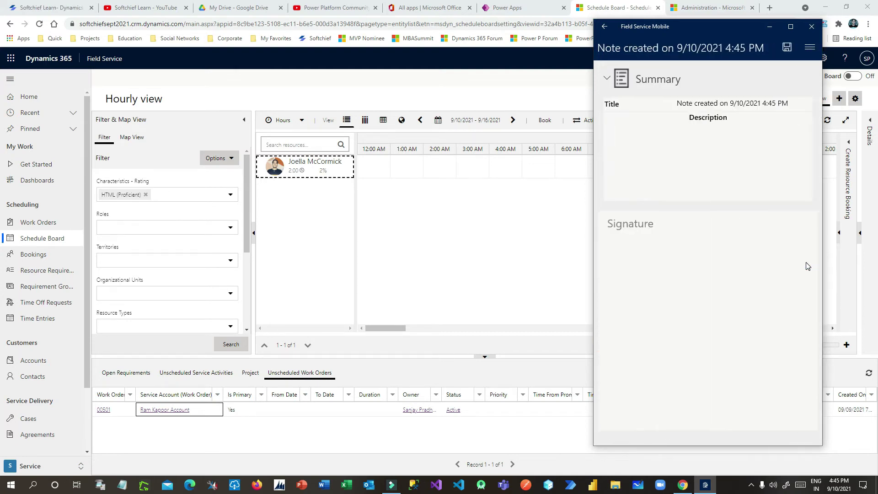
left_click(693, 129)
type("fdfdf")
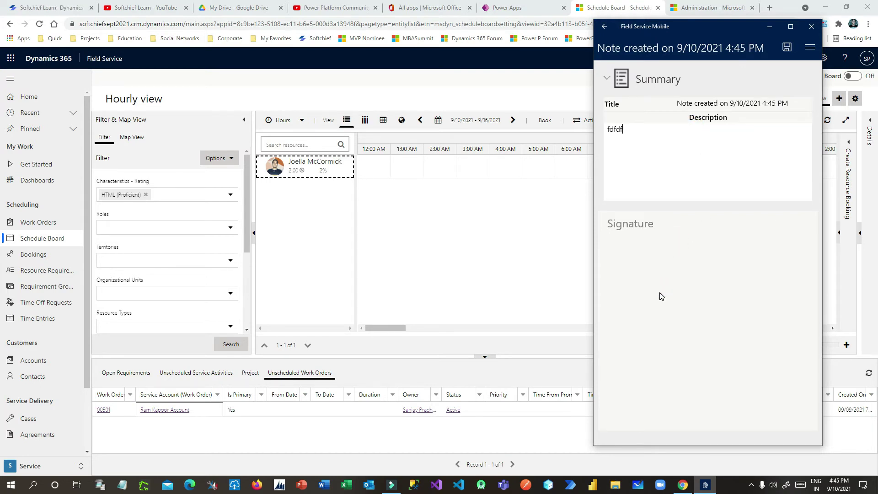
mouse_move(621, 286)
left_mouse_down()
mouse_move(624, 272)
mouse_move(677, 304)
mouse_move(662, 274)
mouse_move(703, 300)
left_mouse_up()
left_click_drag(812, 289, 622, 344)
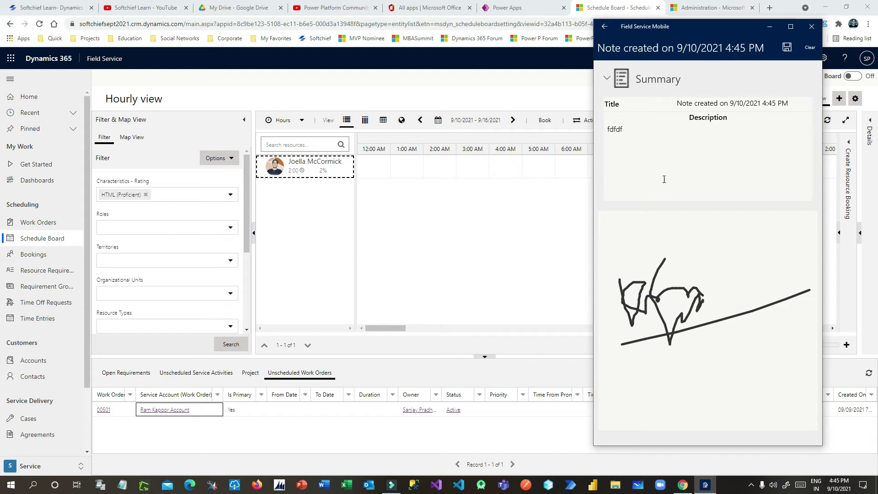
left_click(787, 48)
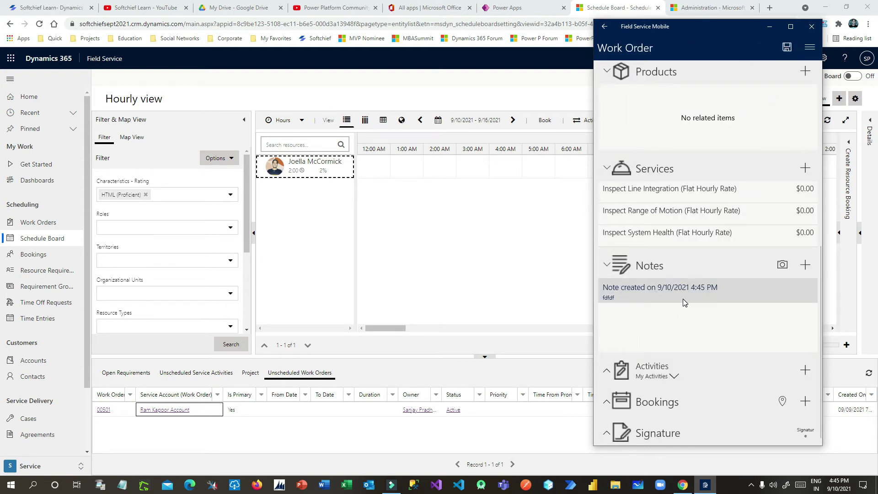
left_click(607, 371)
left_click(608, 401)
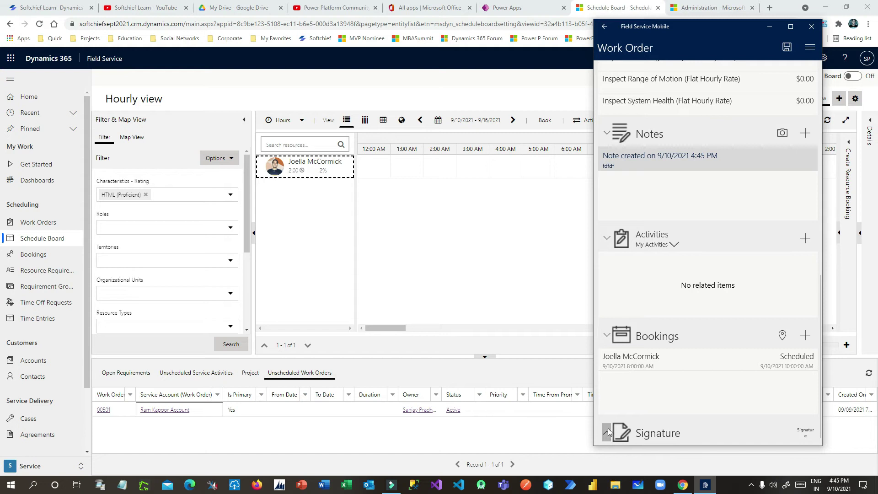
- Set booking 00502's Booking Status to In Progress and save it
left_click(700, 361)
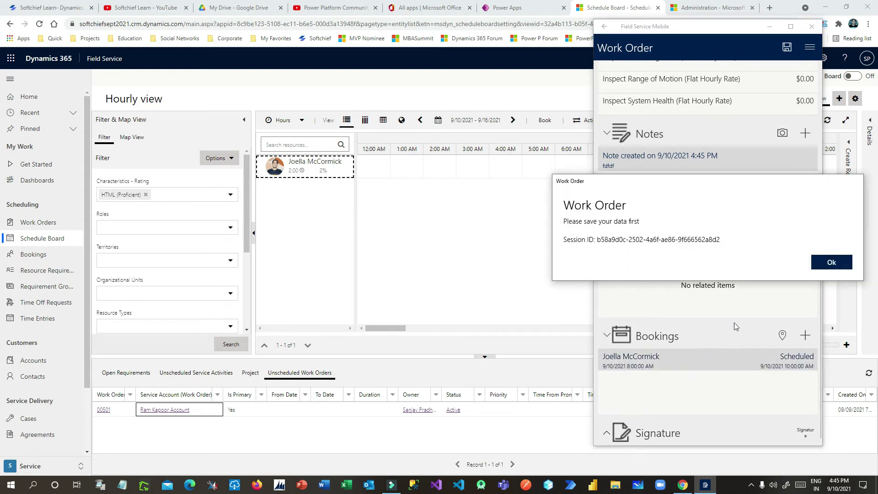
left_click(831, 262)
scroll(647, 365, "up", 15)
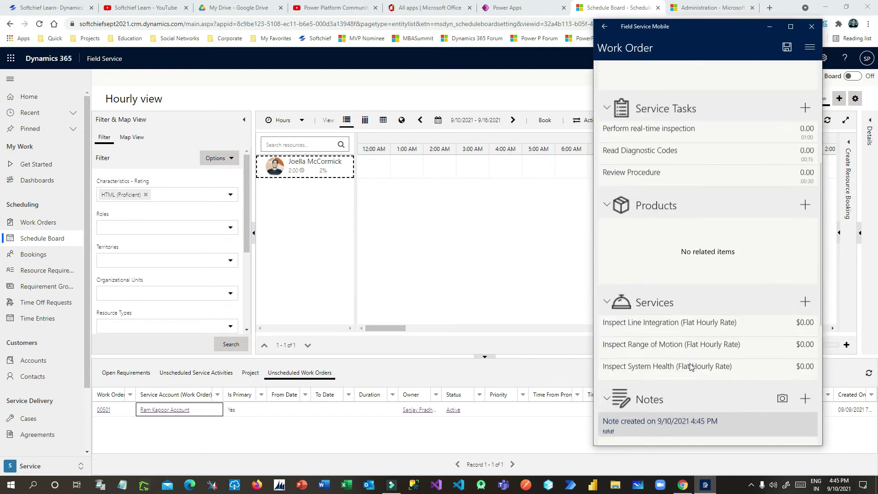
left_click(607, 79)
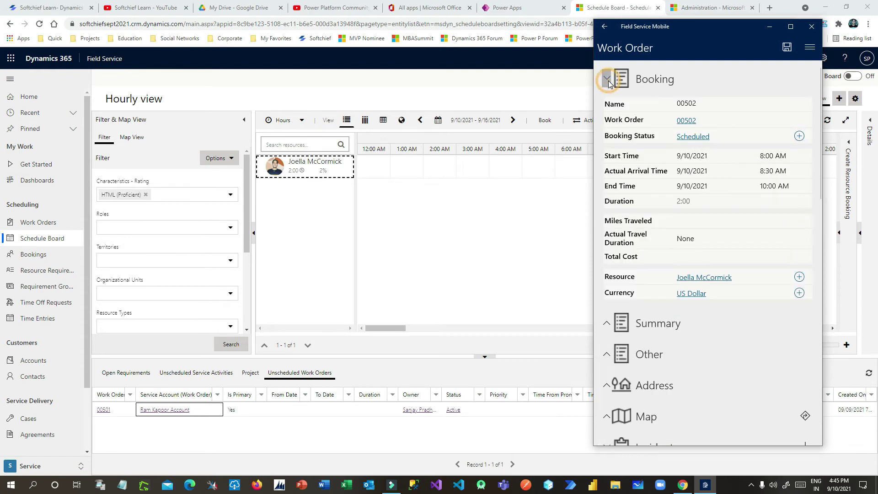
left_click(757, 138)
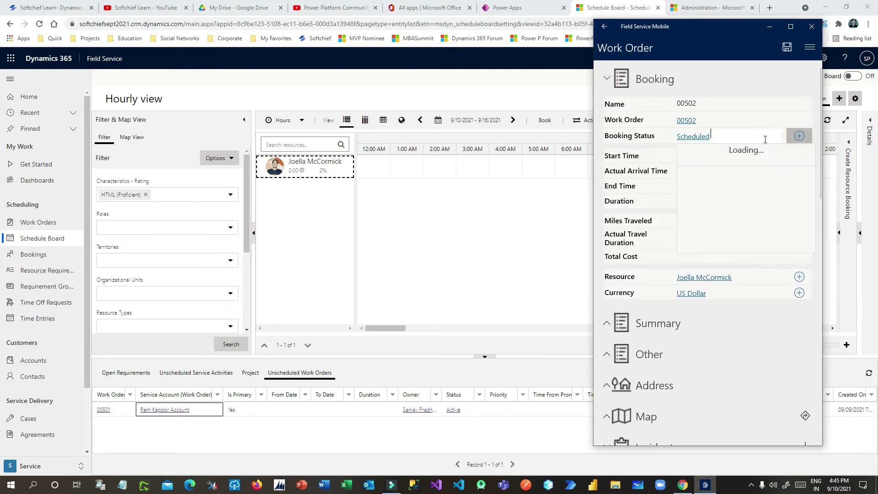
left_click(701, 239)
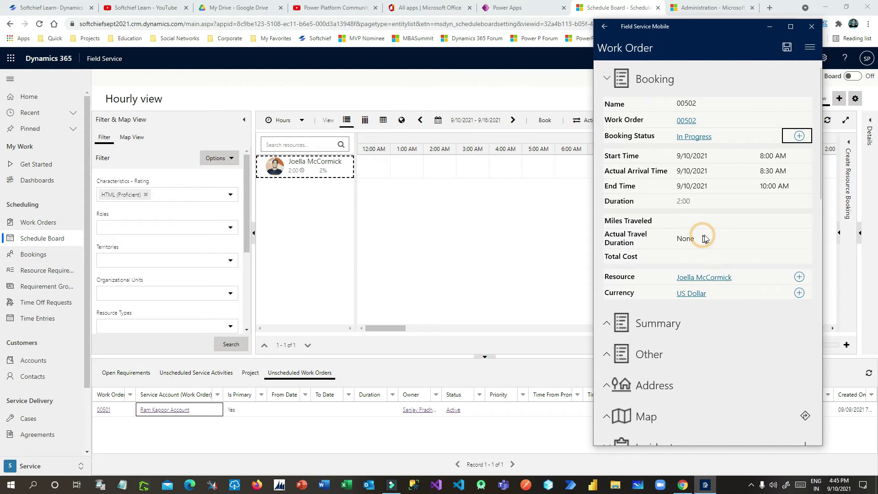
left_click(787, 47)
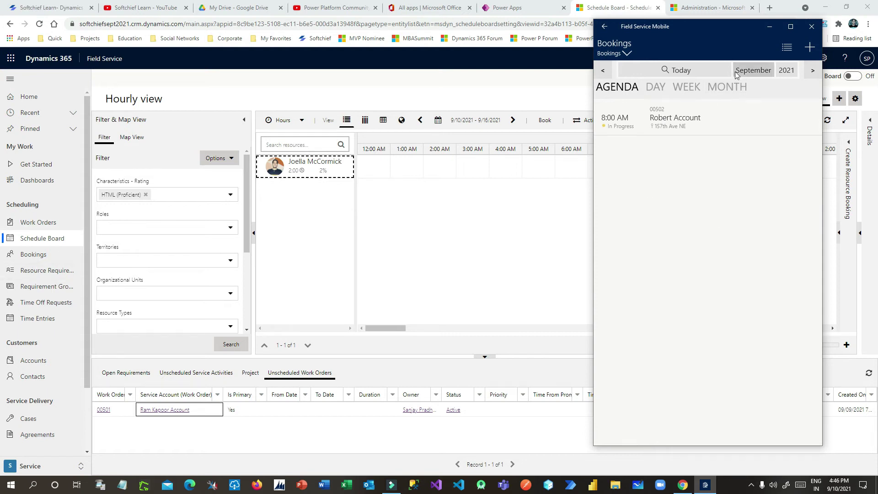
- Sync the mobile app and check 00502 is Open - In Progress in Active Work Orders
left_click(604, 26)
left_click(810, 48)
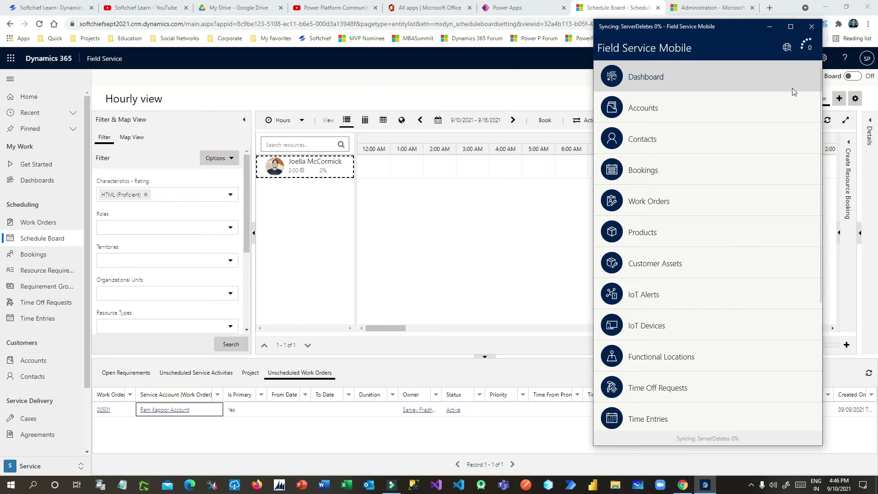
left_click(46, 223)
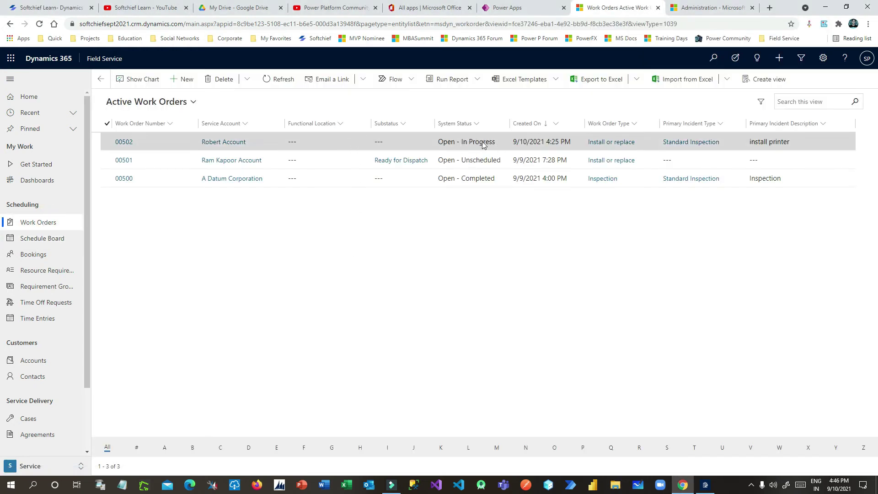
left_click(476, 143)
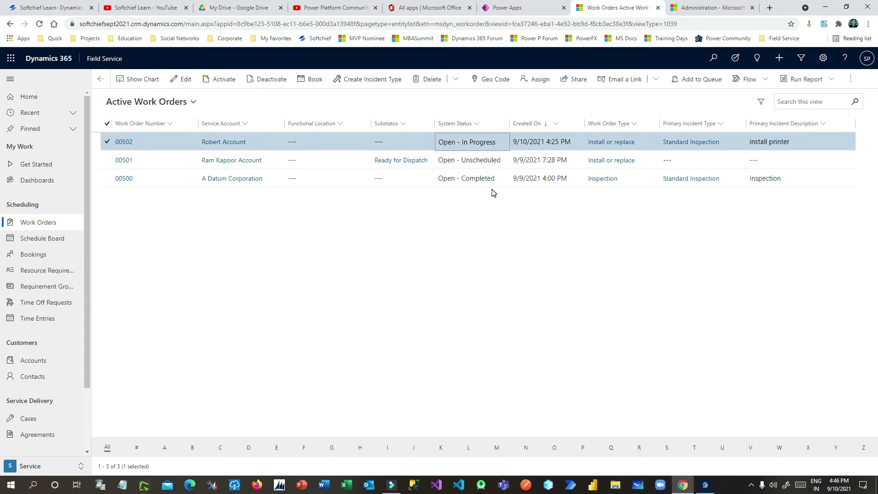
- Sign back into Field Service Mobile with the account password and view Bookings
left_click(706, 485)
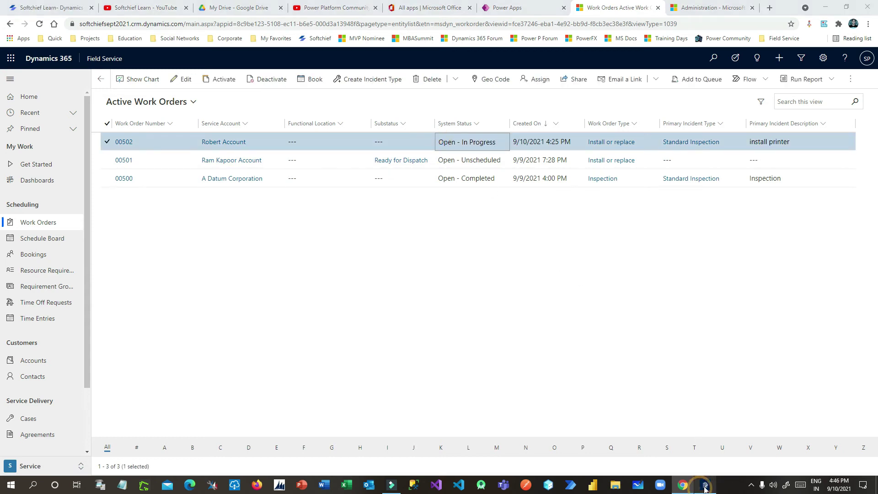
left_click(698, 88)
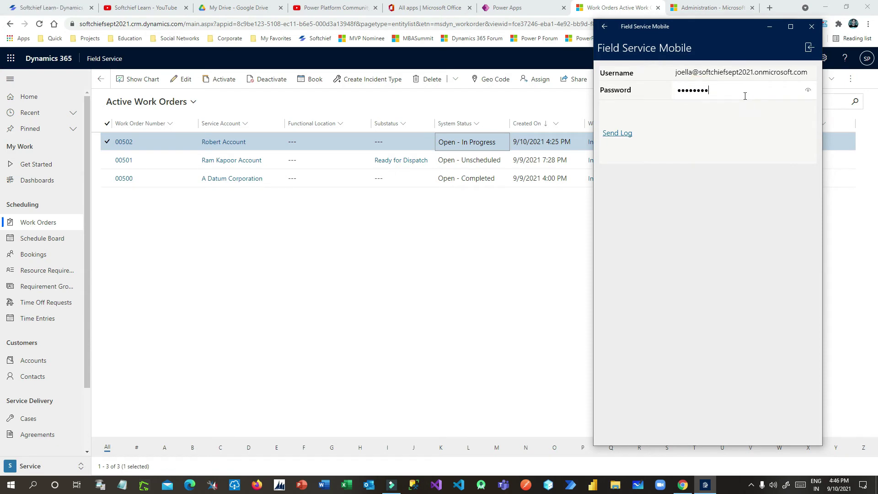
key("Return")
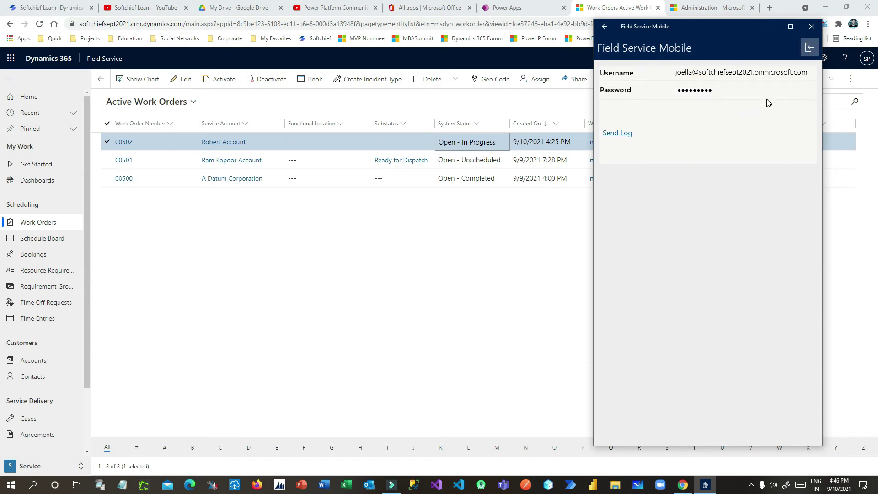
left_click(650, 173)
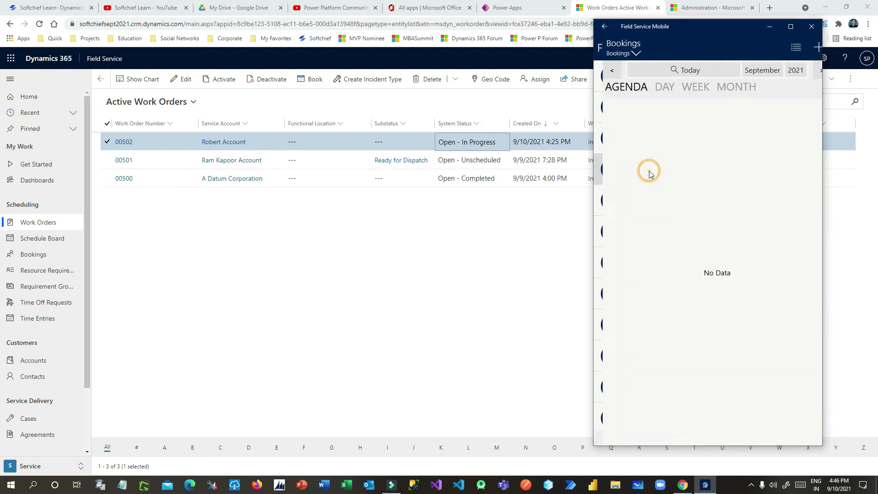
- Set booking 00502's status to Completed, save it, and return to the main menu
left_click(672, 122)
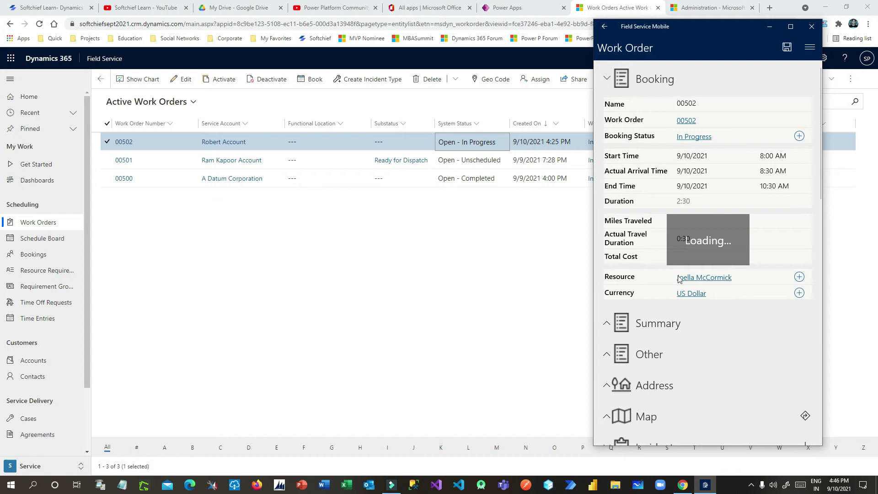
left_click(798, 136)
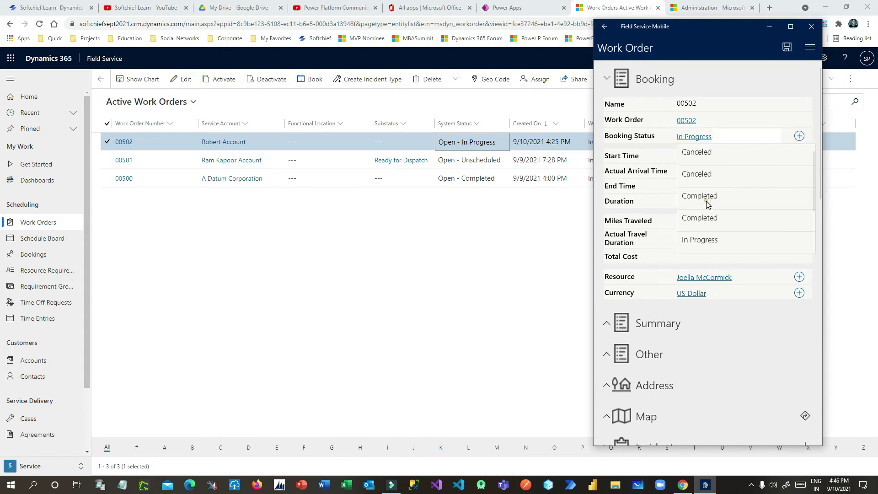
left_click(700, 197)
left_click(787, 48)
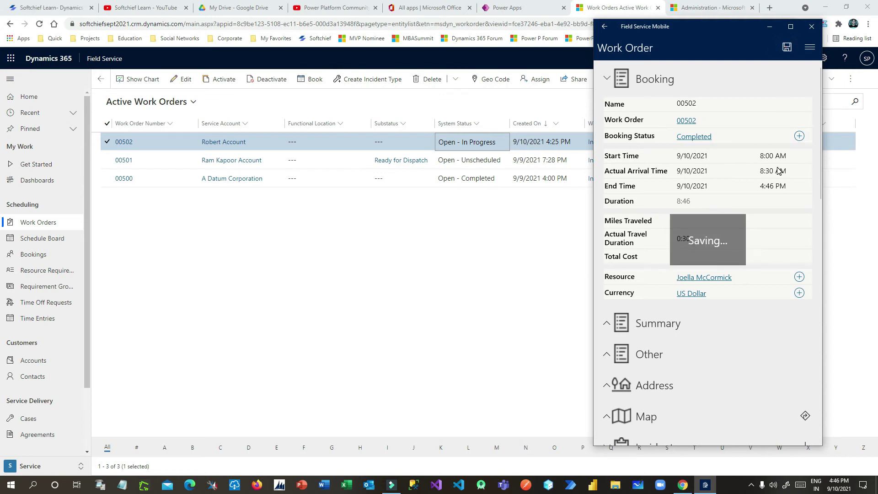
left_click(604, 29)
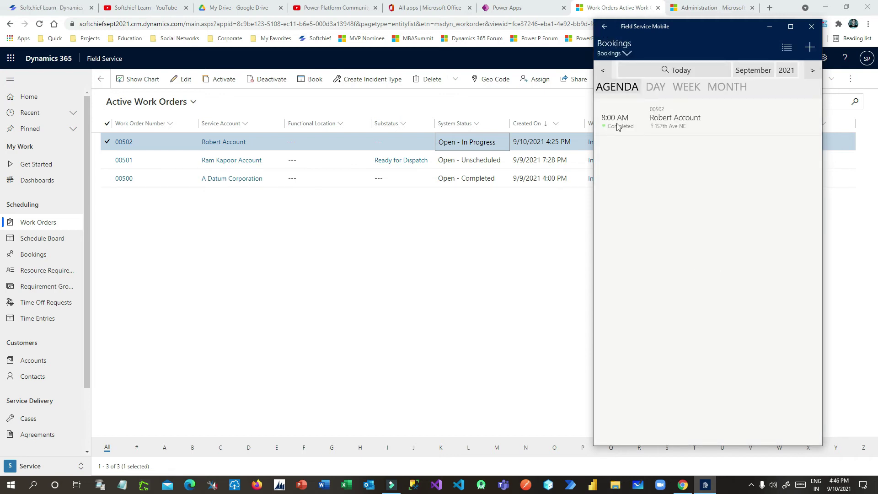
left_click(604, 26)
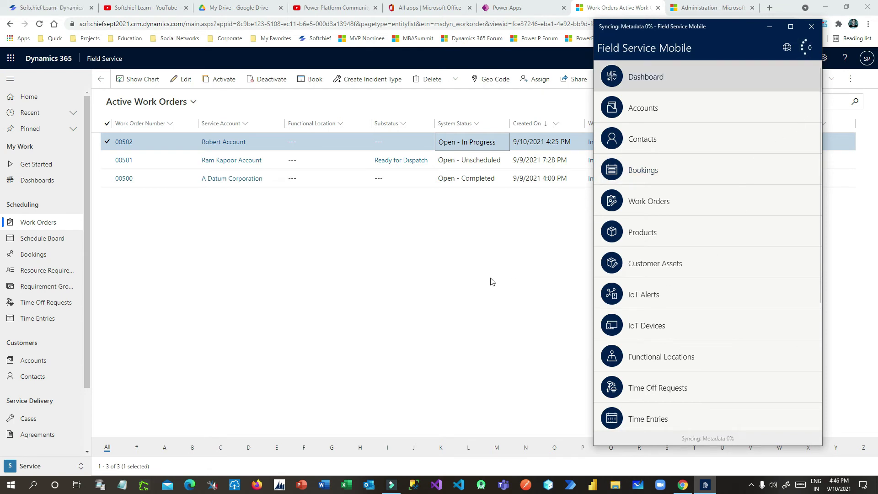
- Refresh the web work order list so 00502 shows Open - Completed
left_click(418, 213)
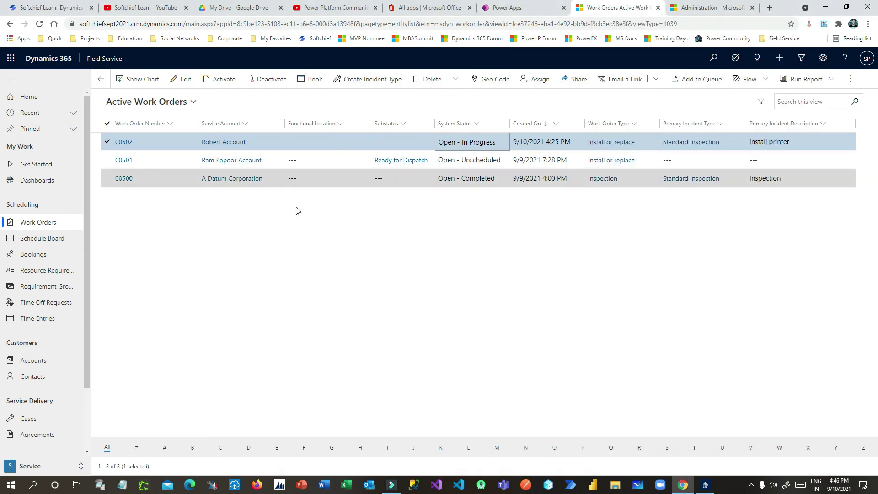
left_click(105, 141)
left_click(276, 81)
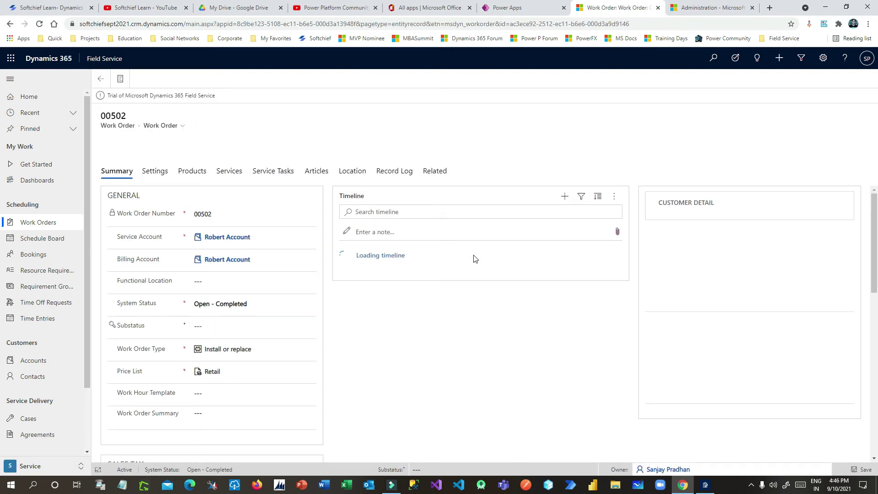
- Download the note's Signature.png, view it in Photos, then close the viewer
left_click(392, 282)
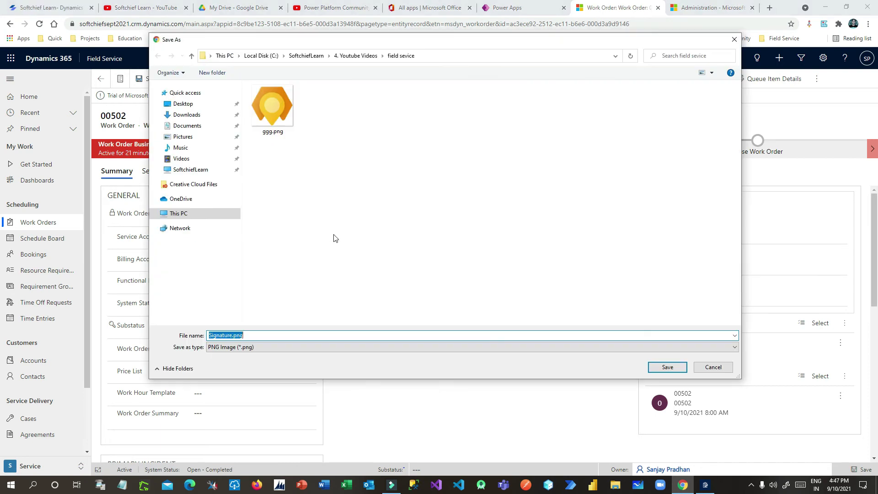
left_click(659, 368)
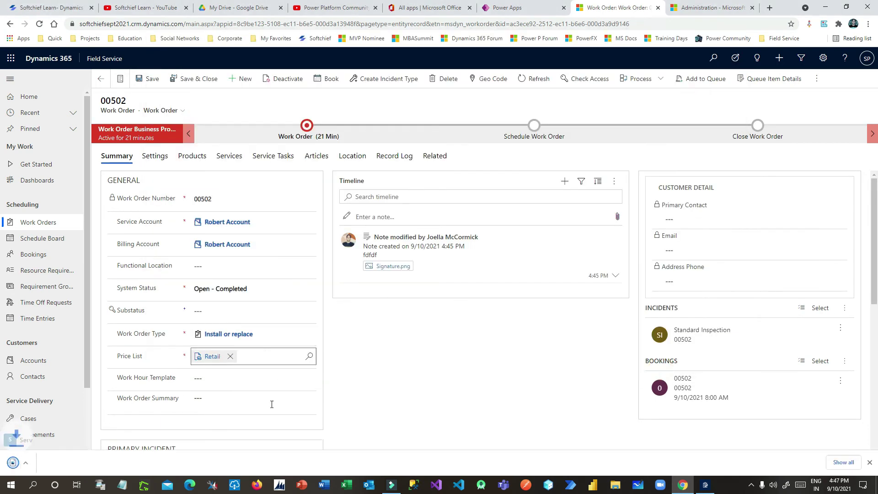
left_click(54, 461)
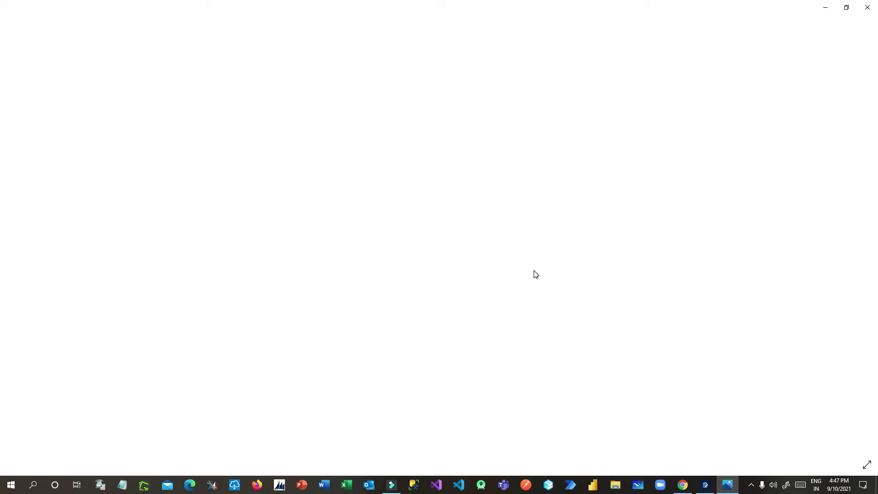
left_click(868, 8)
scroll(516, 331, "down", 5)
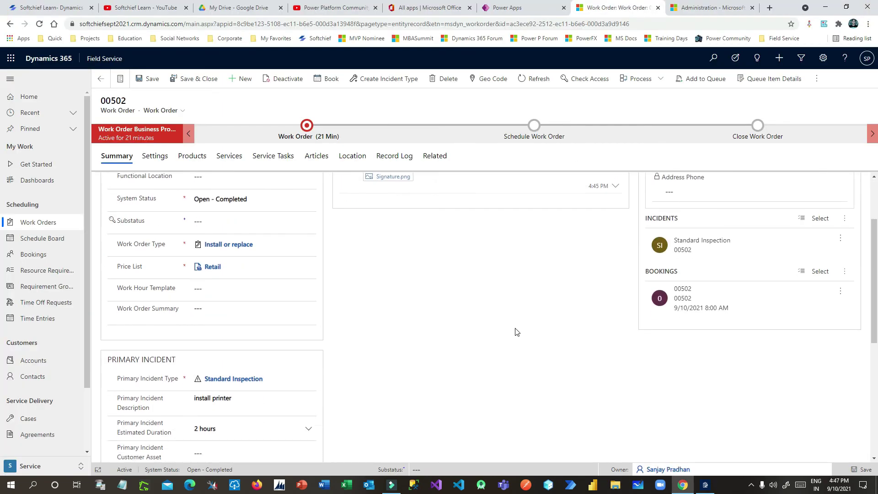
scroll(477, 333, "down", 2)
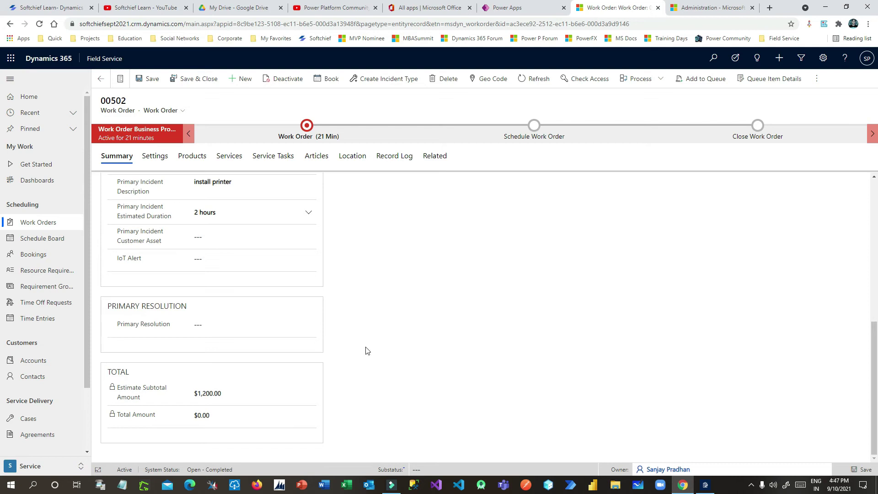
left_click(196, 394)
left_click(199, 394)
scroll(321, 373, "up", 8)
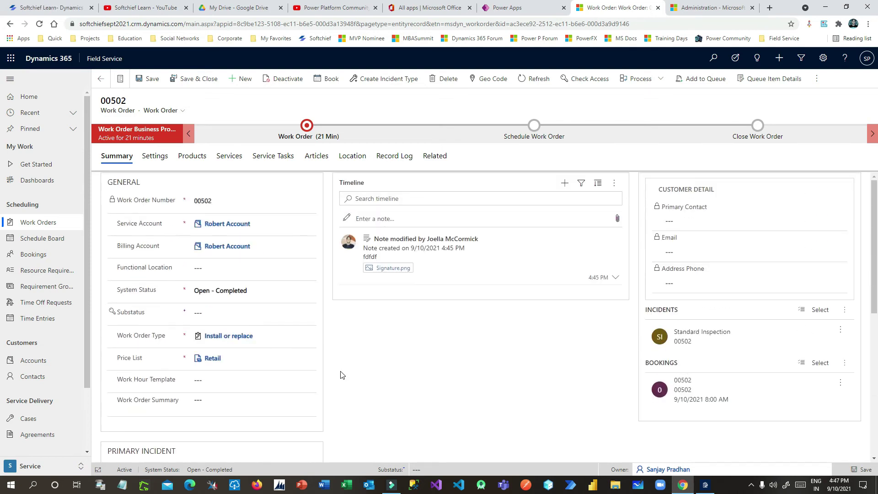
left_click(239, 296)
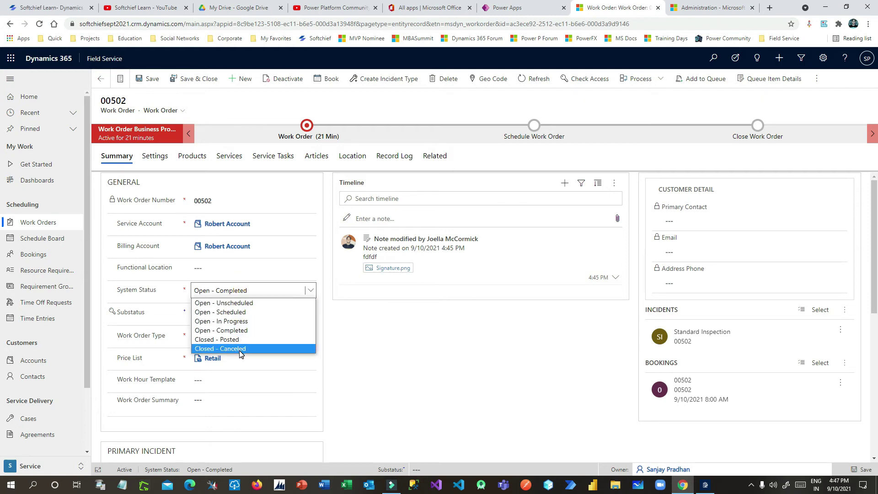
left_click(360, 335)
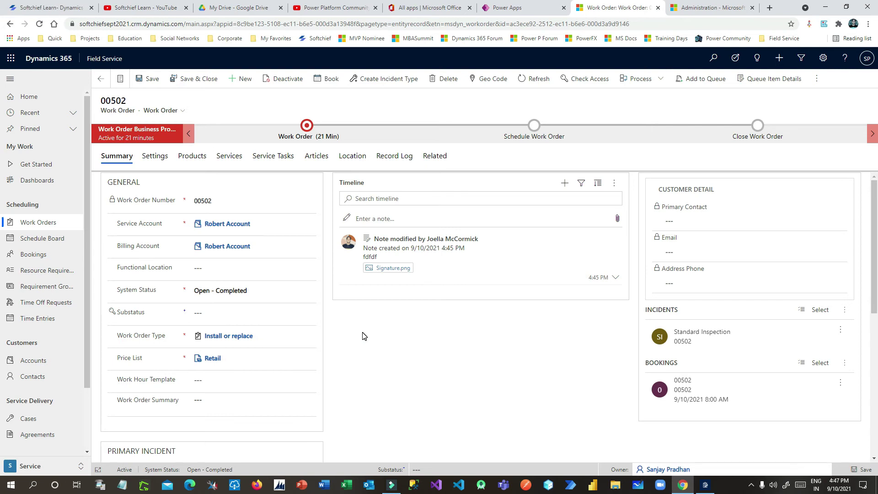
- Add a timeline note 'the work is complted' to work order 00502
left_click(395, 219)
type("the work")
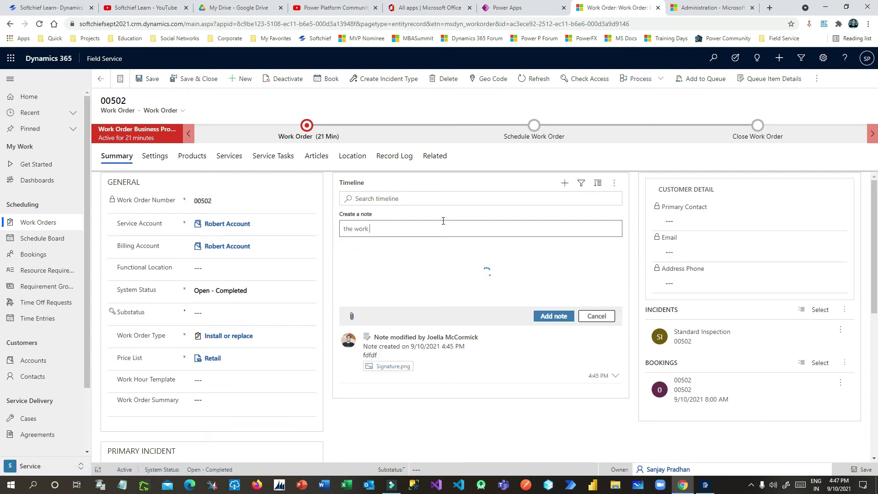
type(" is complted")
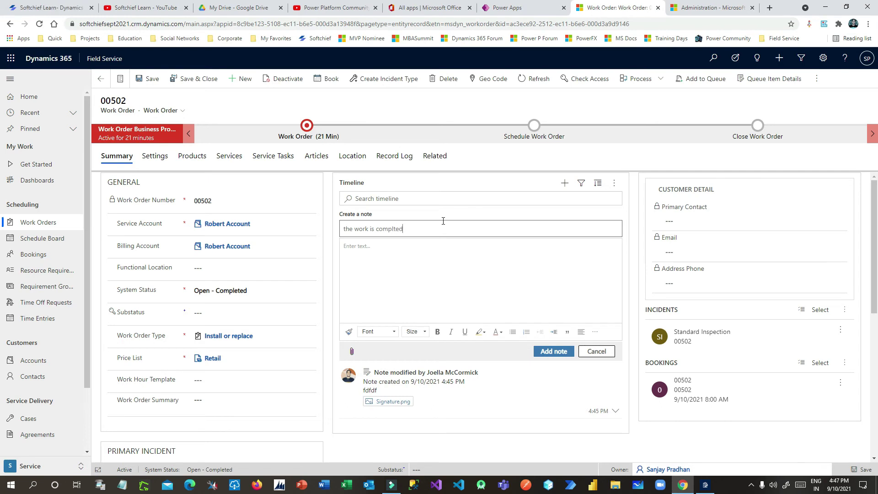
left_click(551, 351)
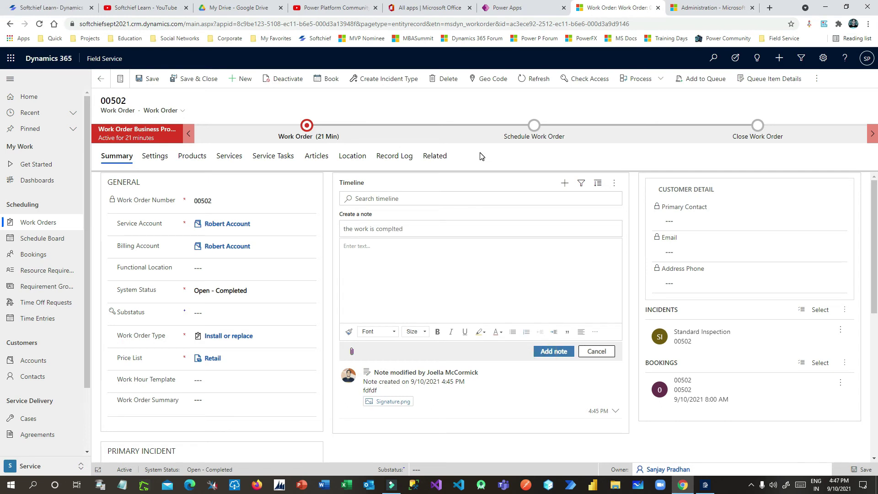
- Cancel deactivating work order 00502, then open Field Service Mobile and enter the account password
left_click(282, 82)
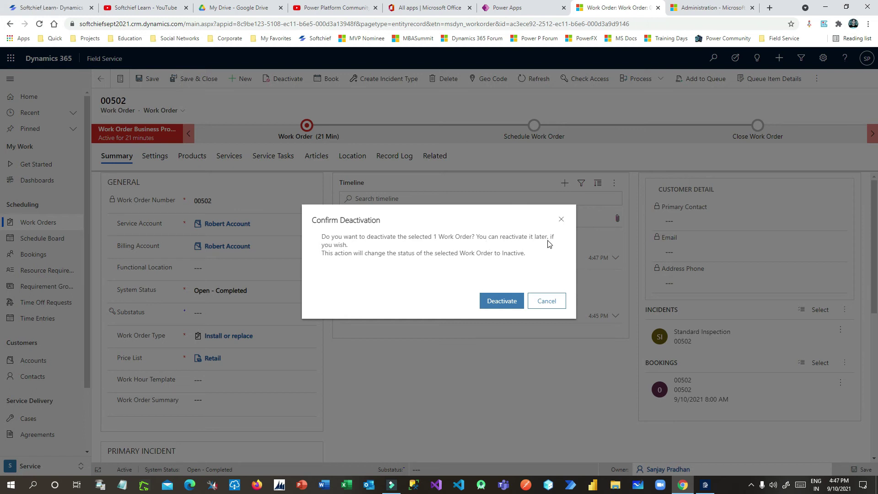
left_click(561, 220)
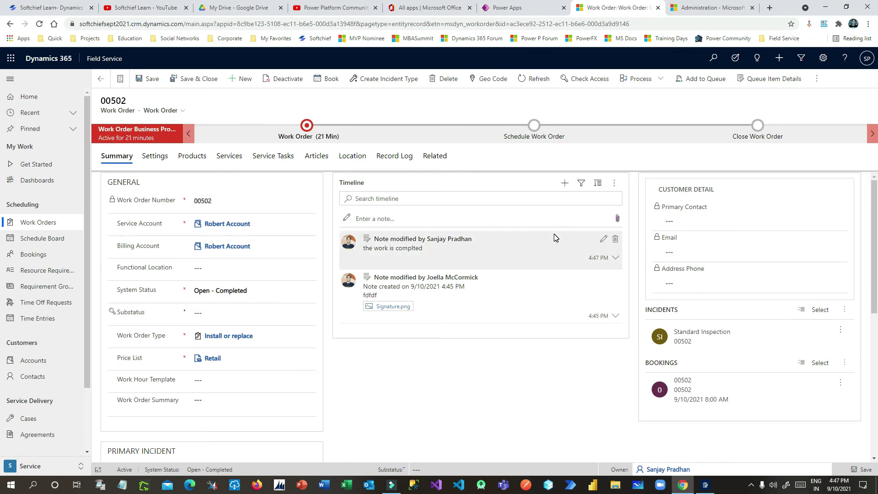
left_click(705, 485)
left_click(699, 90)
- Sign in to the mobile app, check that booking 00502 shows Completed, then return to the browser
type("p")
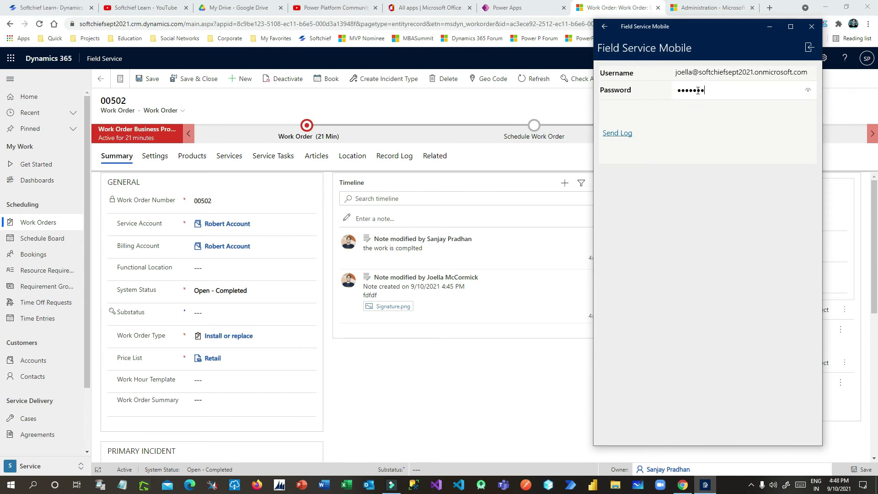
key("Tab")
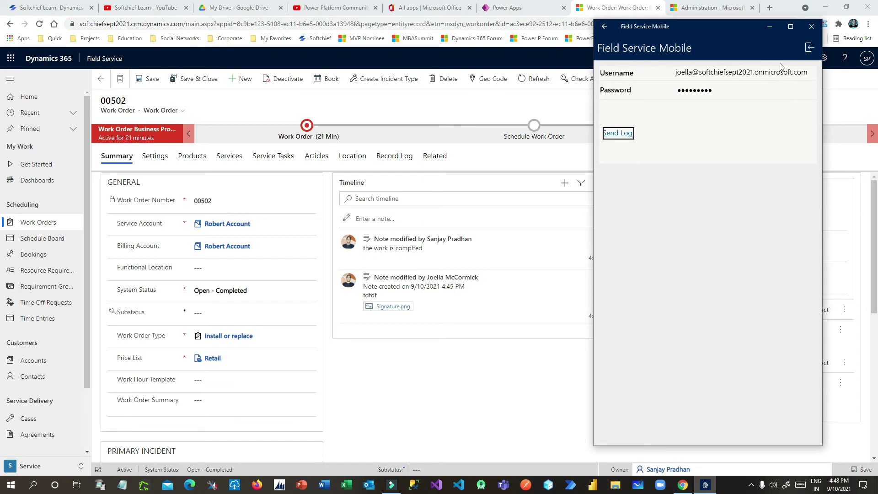
left_click(809, 48)
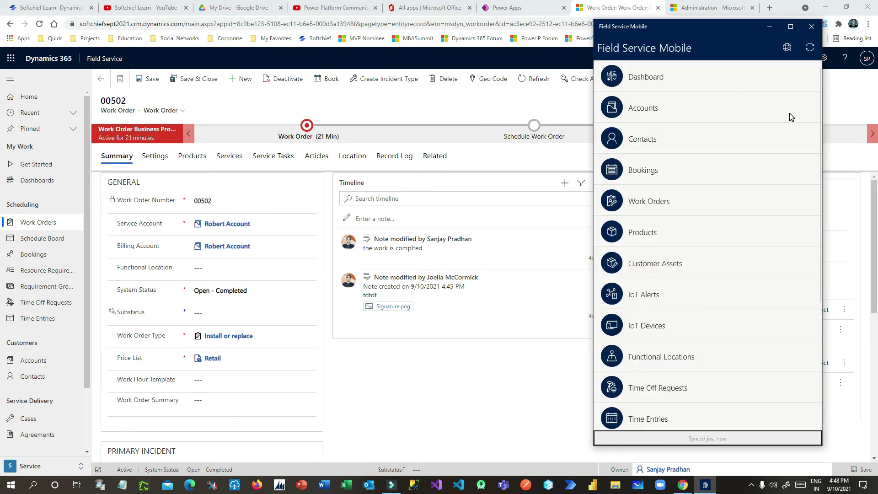
left_click(657, 179)
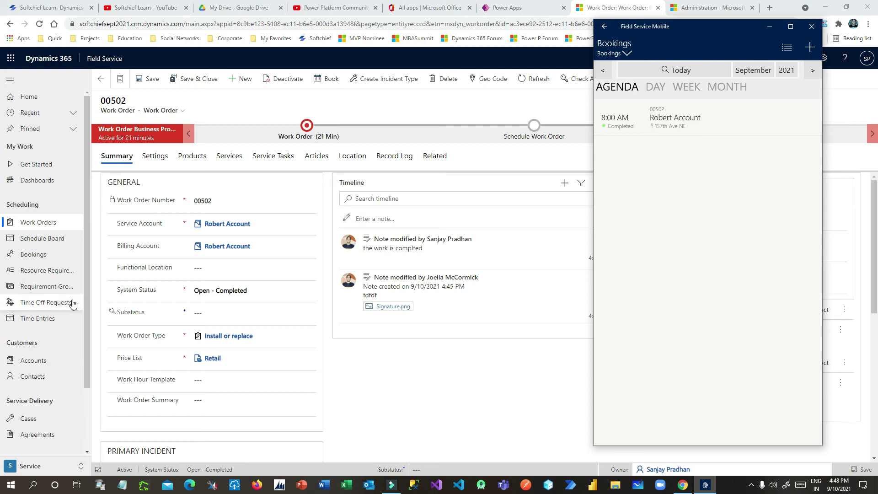
left_click(88, 273)
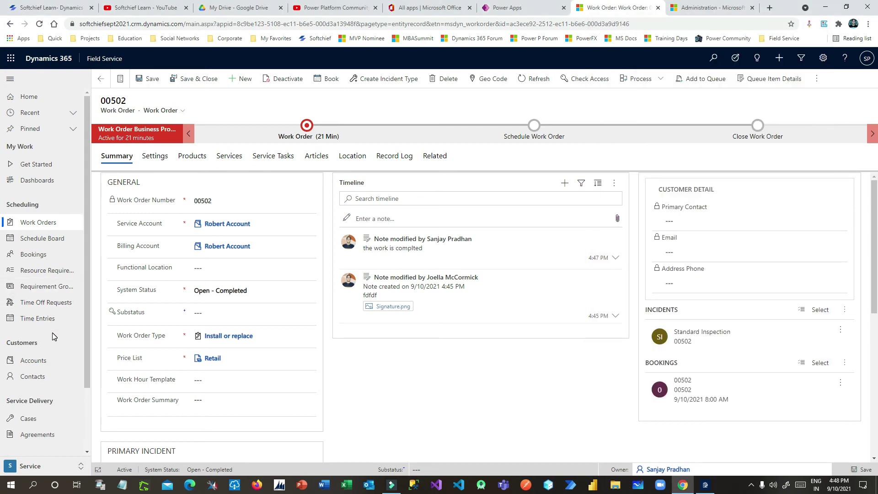
- Change area to Inventory, bringing up the empty Active Inventory Transfers list
scroll(54, 337, "down", 2)
scroll(54, 338, "up", 2)
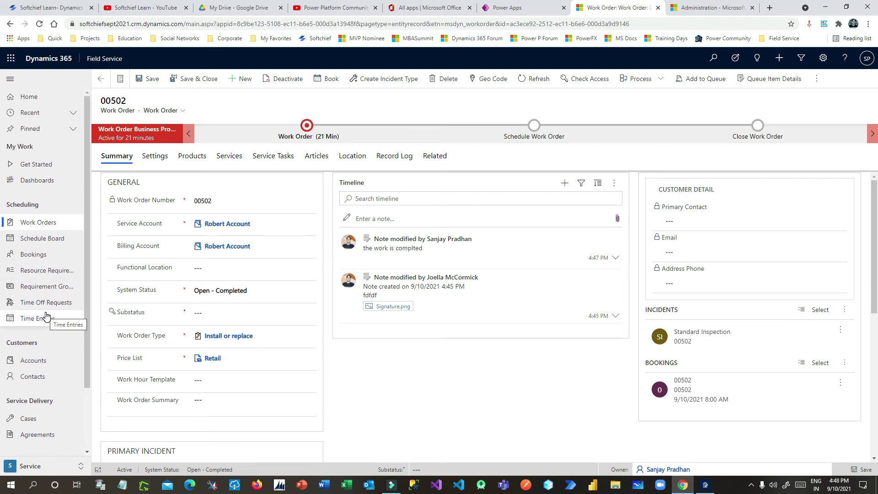
left_click_drag(85, 346, 85, 383)
left_click(64, 467)
left_click(62, 466)
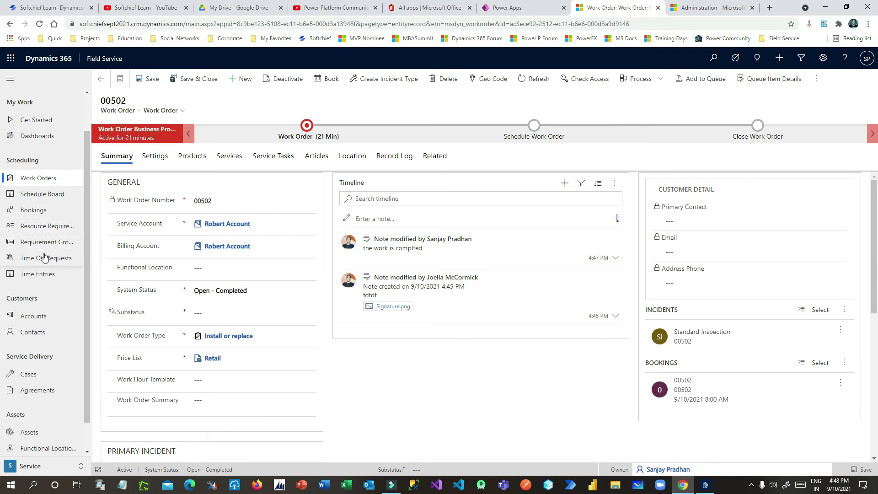
scroll(53, 353, "down", 1)
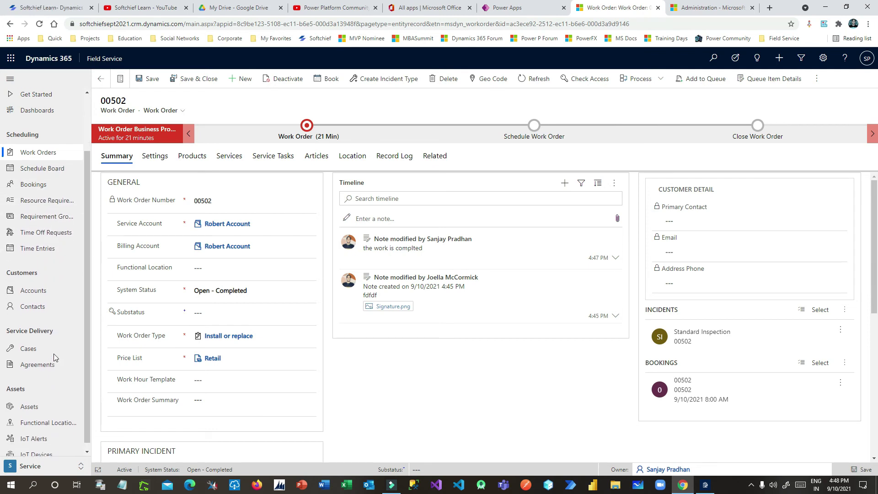
left_click(54, 466)
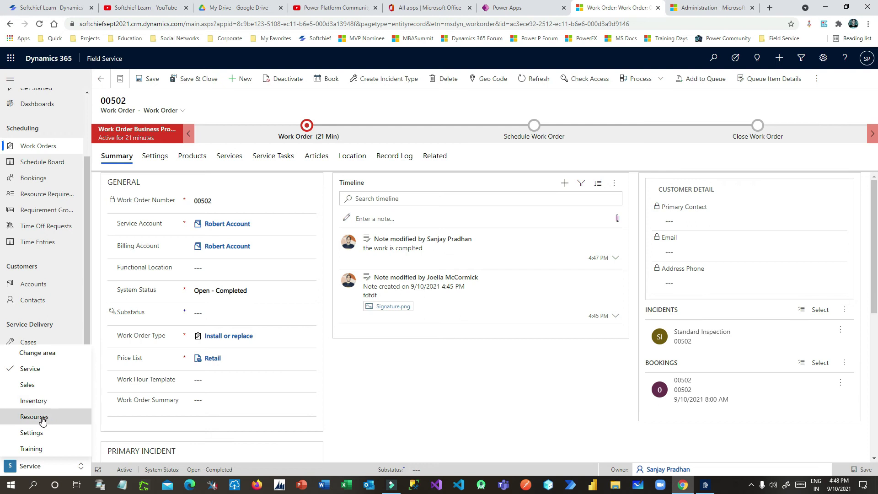
left_click(41, 407)
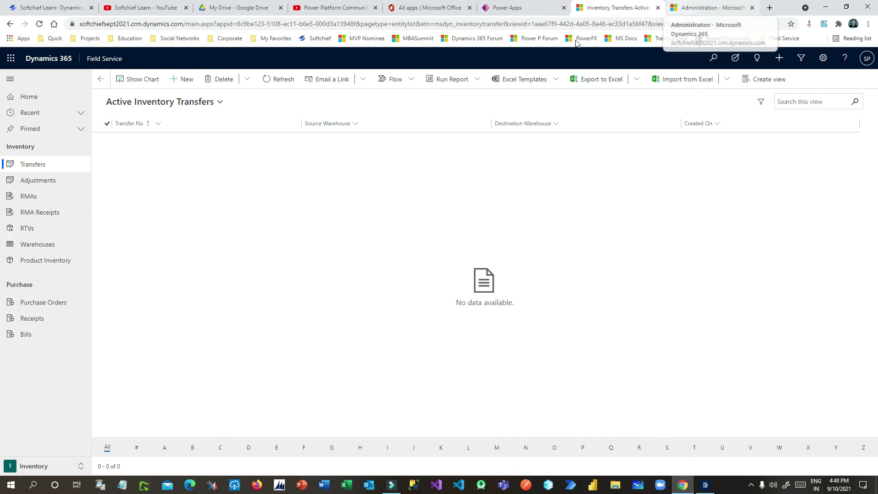
- Open the Resource Scheduling app from the published apps list
left_click(104, 59)
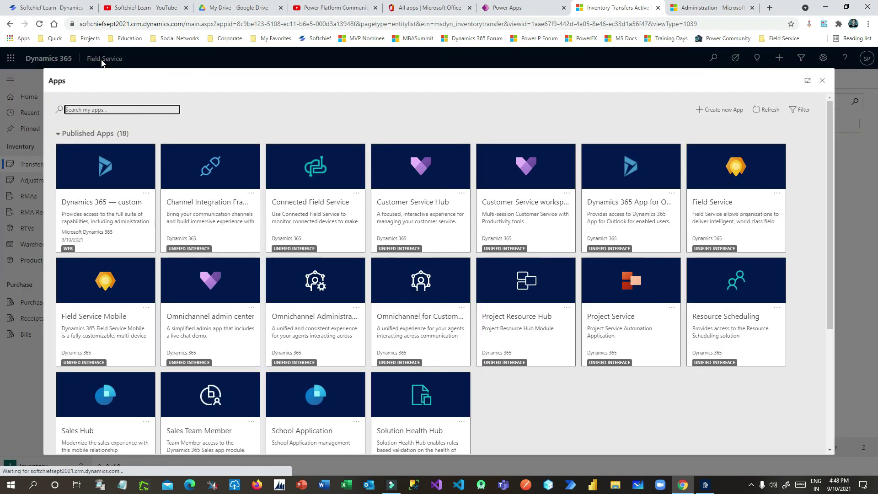
left_click(564, 398)
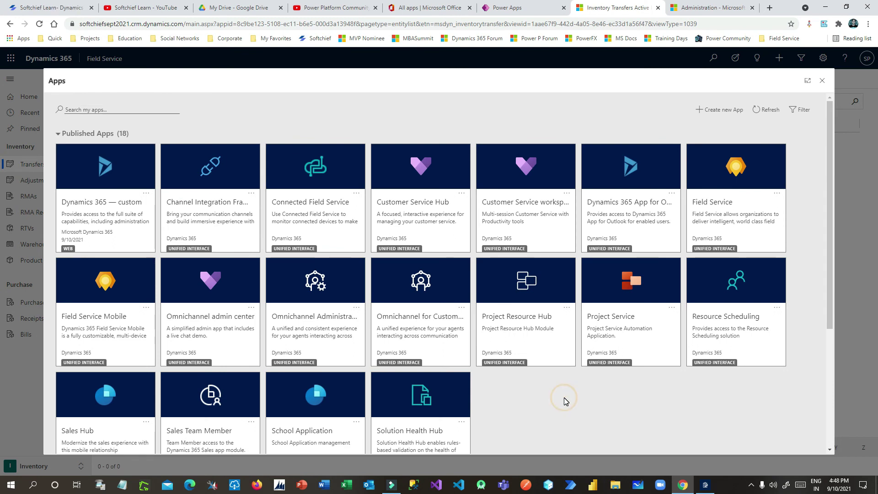
left_click(725, 292)
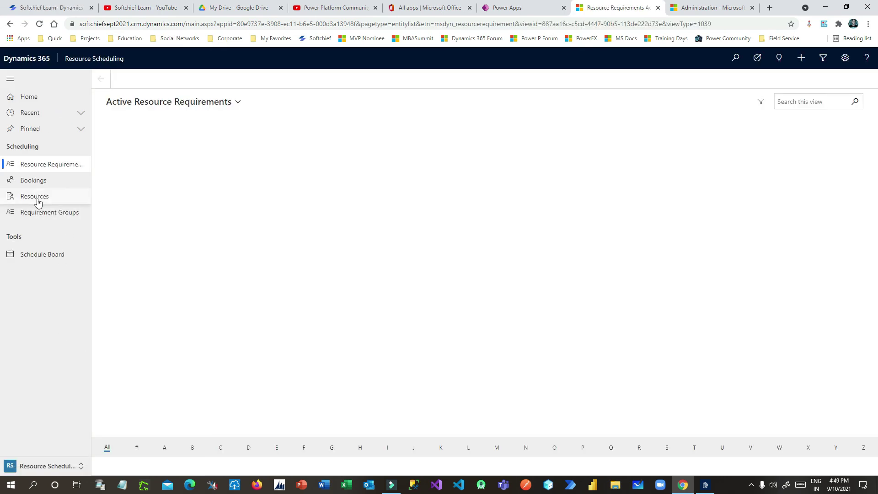
- In the Settings area, browse resource roles, resource skills and proficiency rating models
left_click(37, 465)
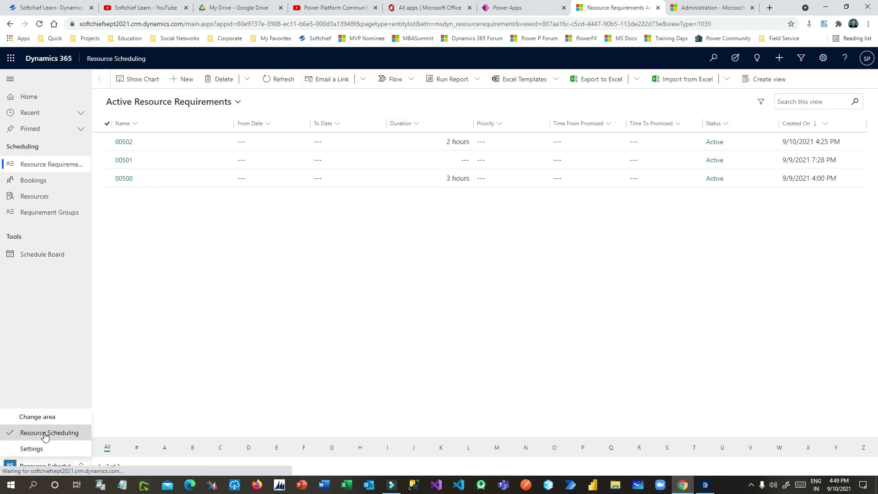
left_click(36, 447)
left_click(39, 185)
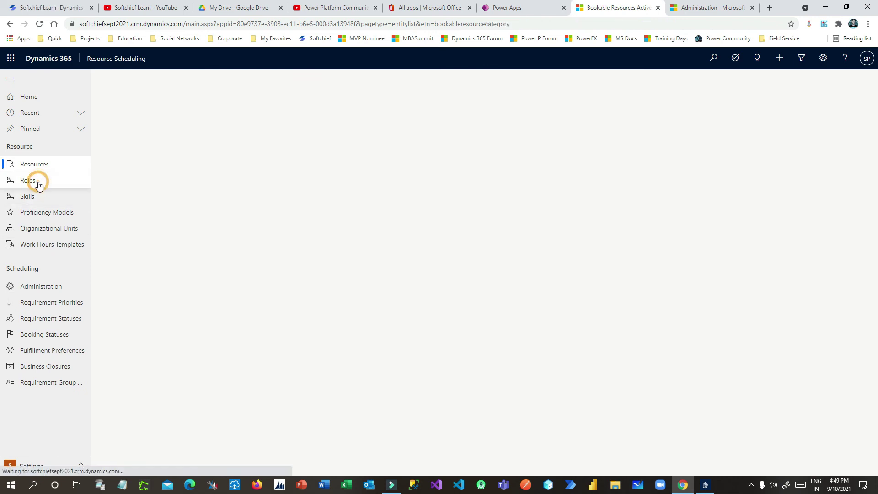
left_click(34, 197)
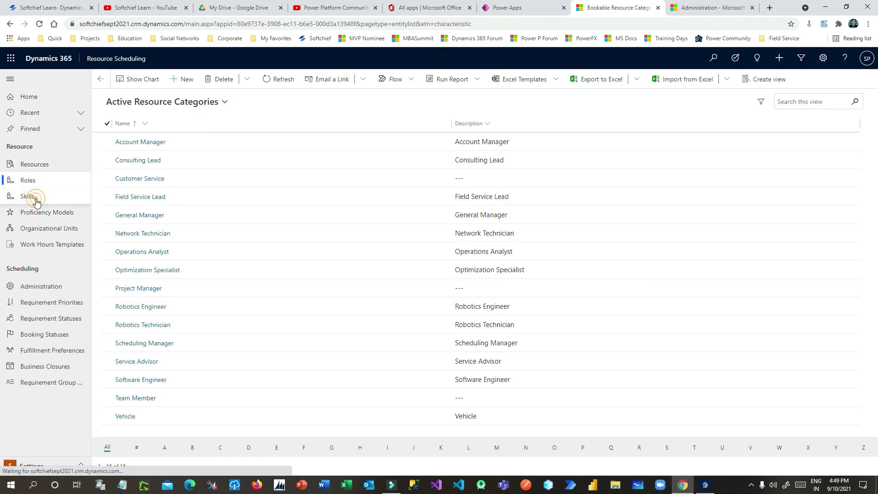
left_click(47, 214)
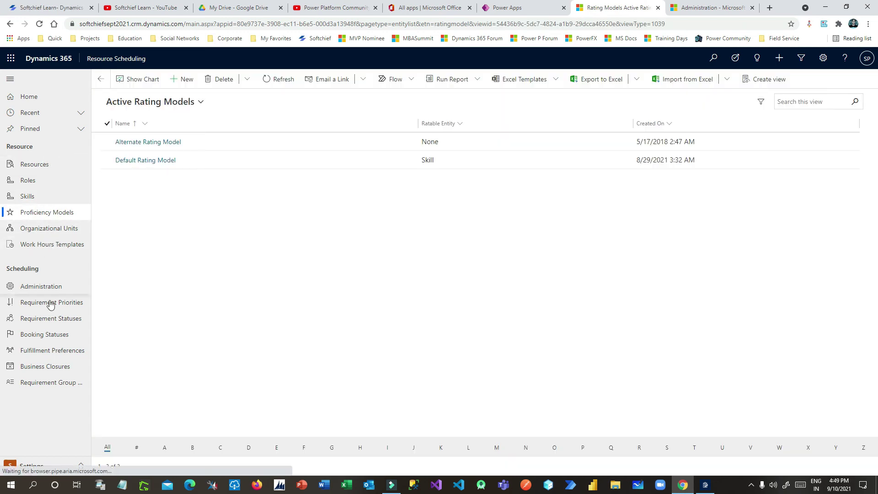
- Switch back to the Field Service app and bring up its area list
left_click(123, 60)
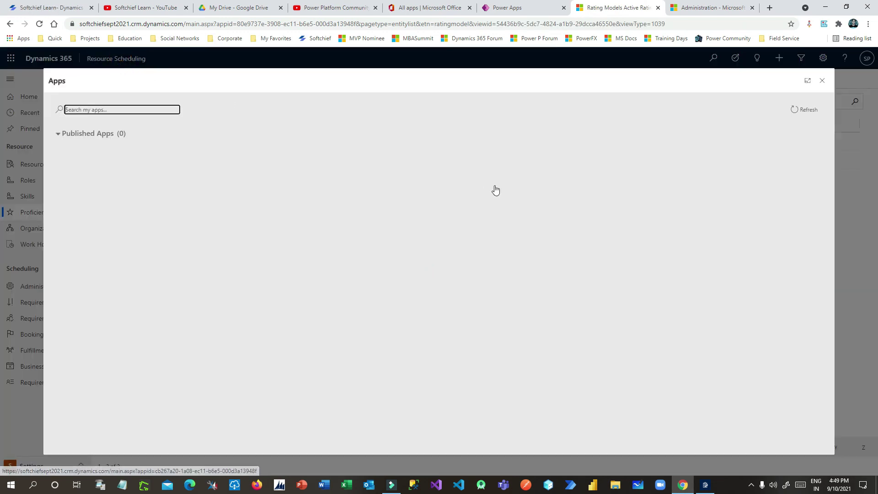
left_click(733, 188)
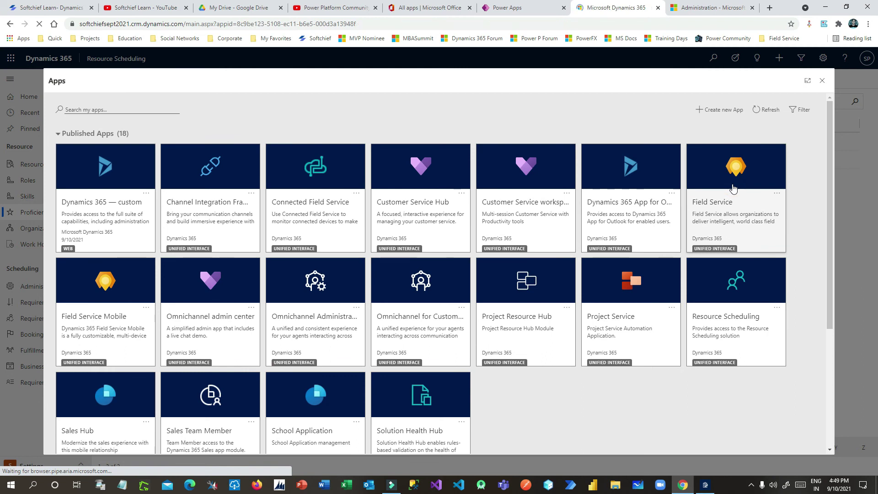
left_click(48, 467)
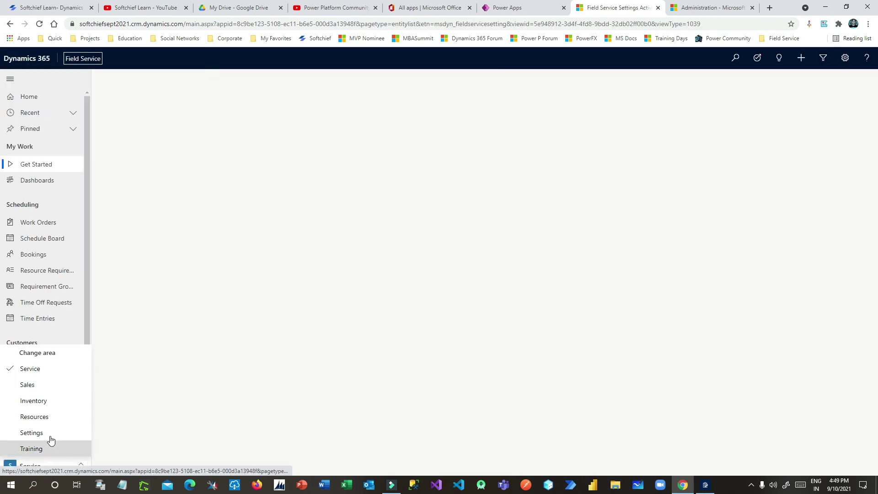
- In Settings > Field Service Settings, switch on Enable Booking Map under Mobile and confirm both prompts
left_click(39, 434)
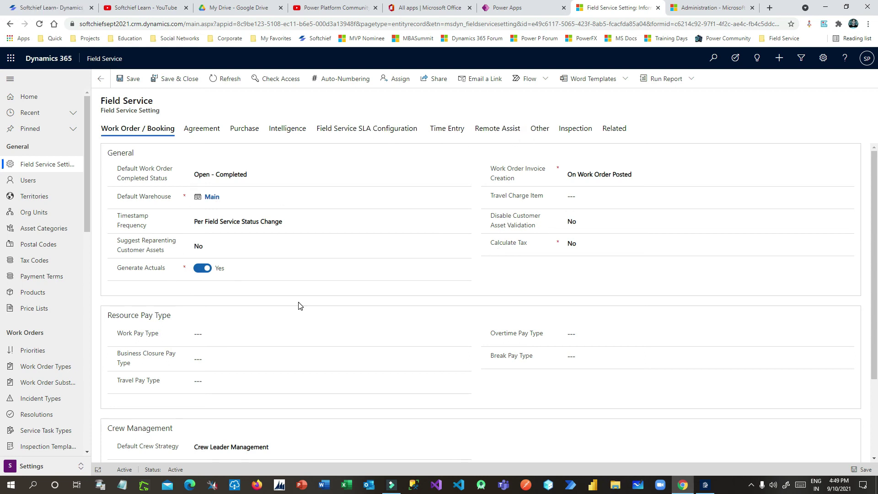
scroll(299, 305, "down", 1)
scroll(300, 306, "down", 1)
scroll(298, 304, "up", 2)
scroll(274, 308, "down", 2)
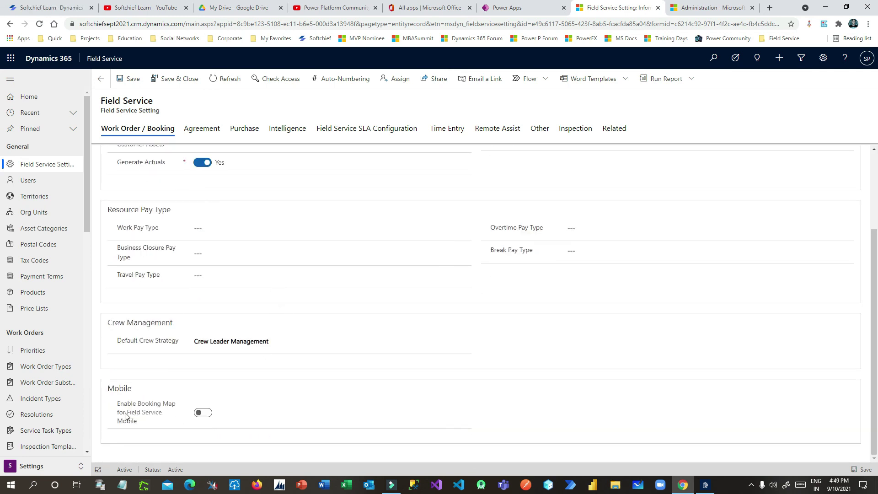
left_click_drag(121, 406, 197, 423)
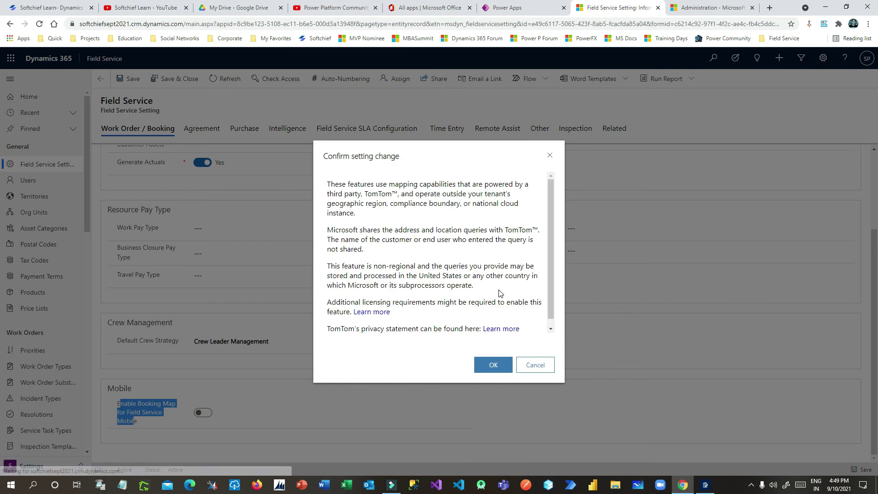
scroll(496, 314, "down", 1)
left_click(494, 364)
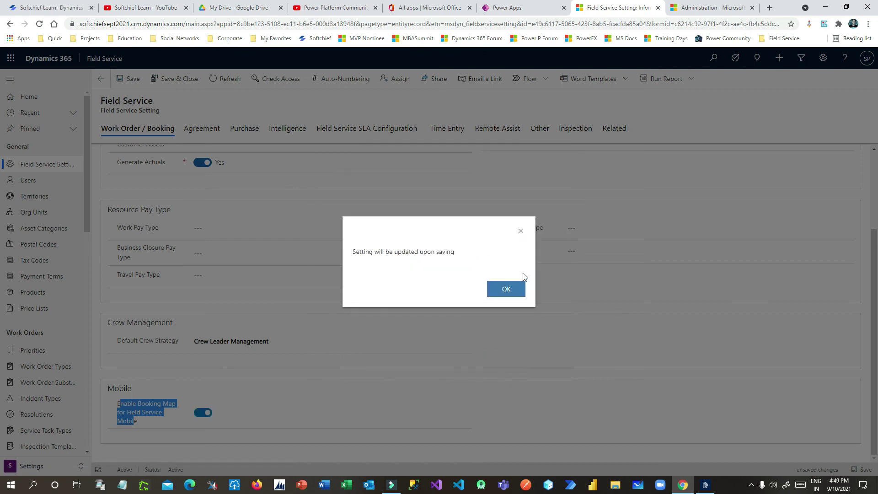
left_click(506, 289)
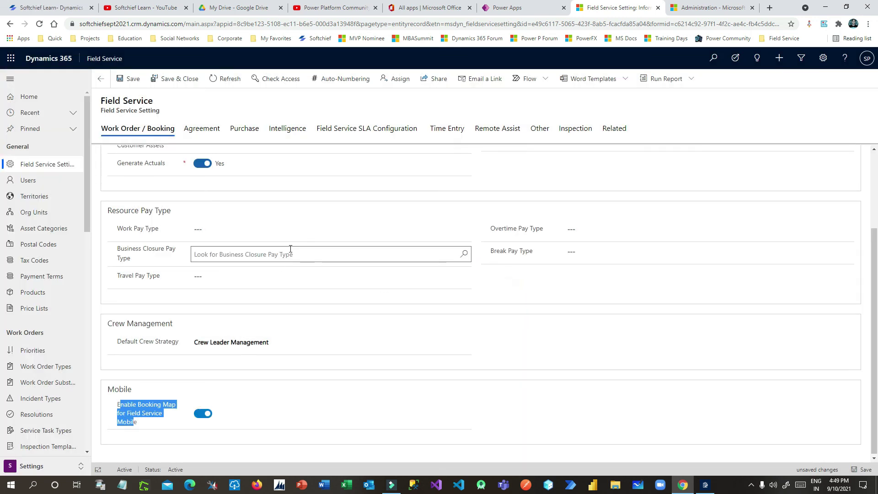
scroll(291, 251, "up", 3)
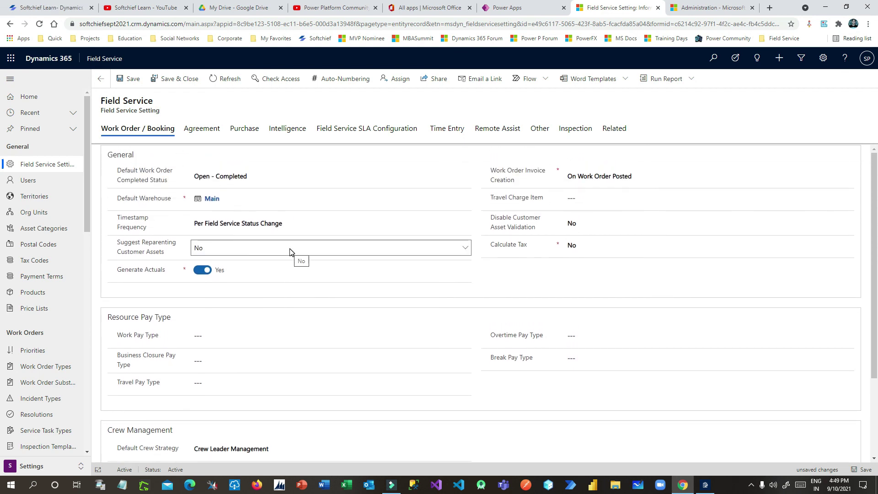
- Set Work Order auto-numbering to prefix WO, apply it, and close the configuration
left_click(346, 80)
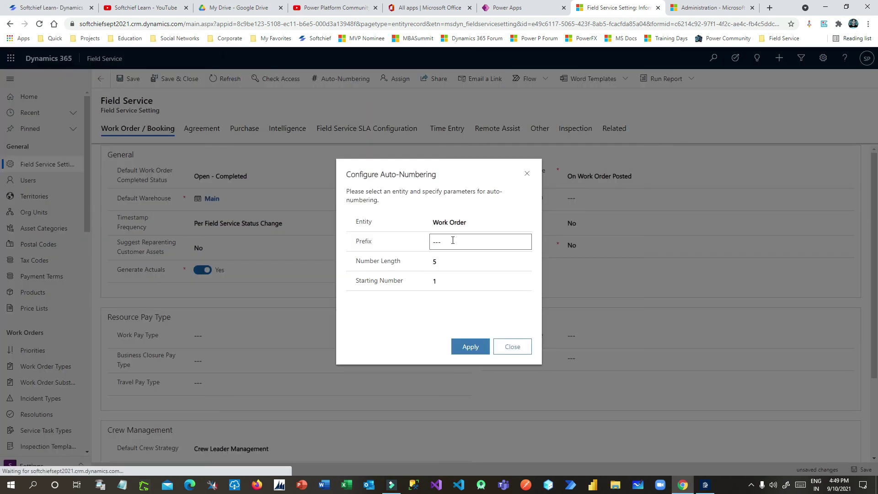
left_click(455, 223)
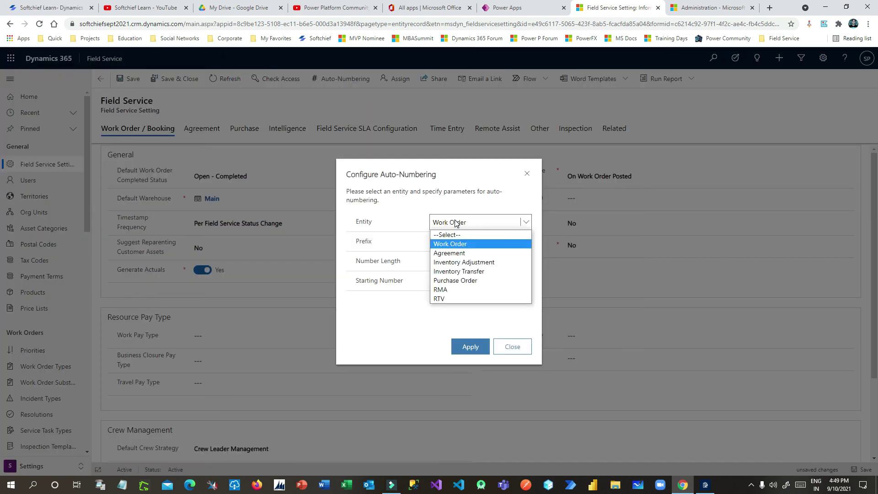
left_click(452, 245)
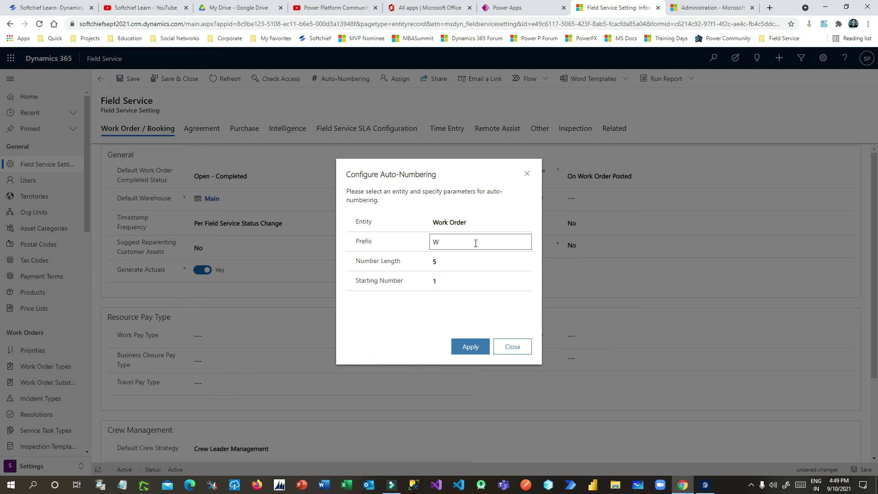
left_click(469, 346)
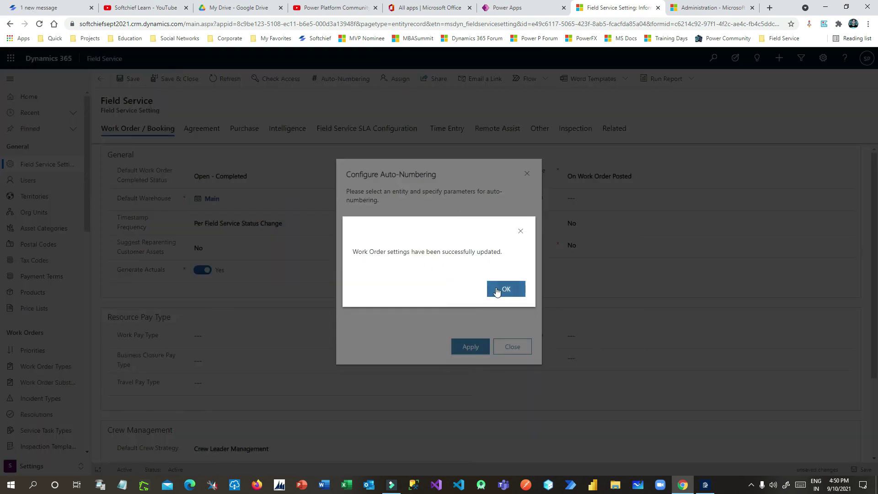
left_click(504, 289)
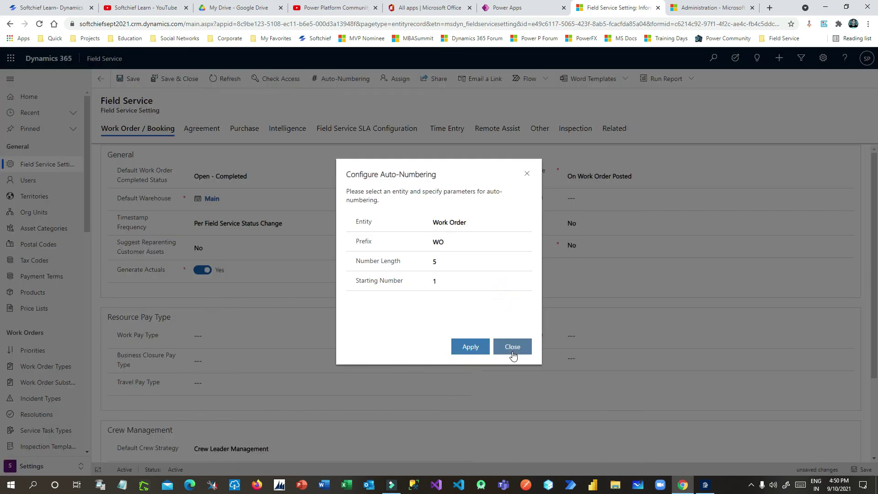
left_click(513, 347)
- Change area back to Service
left_click(46, 466)
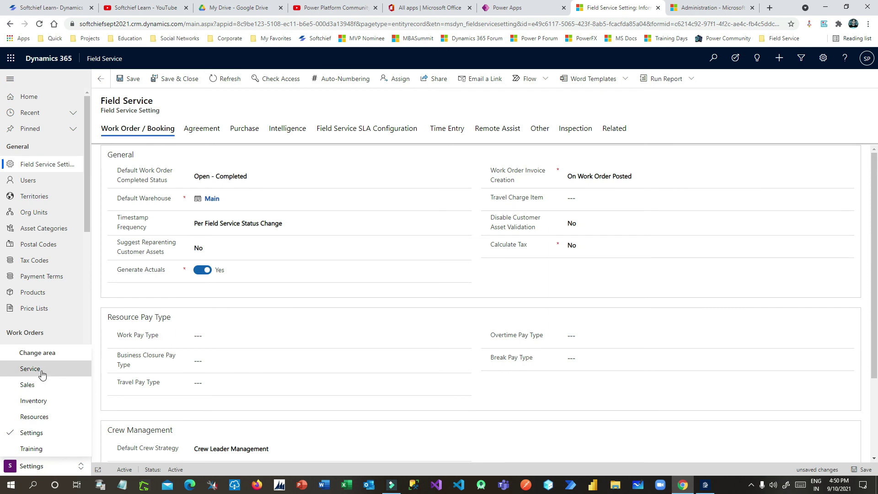
left_click(42, 373)
left_click(57, 226)
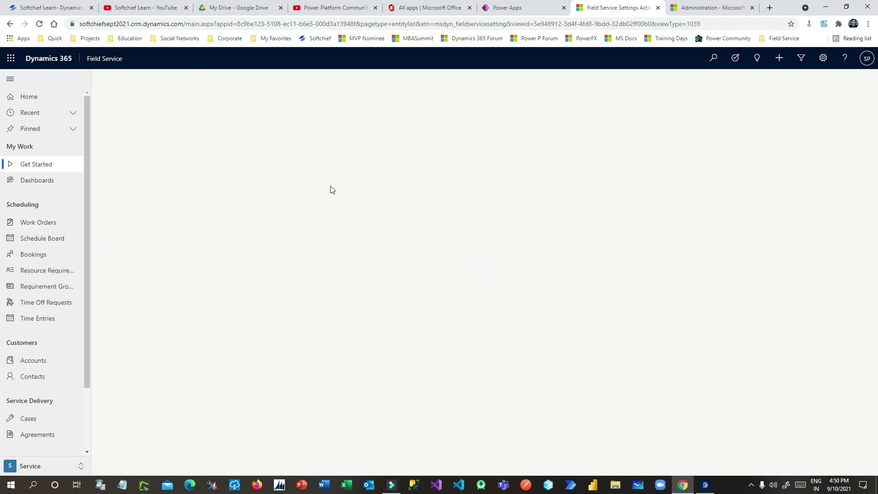
- Create and save a work order for A Datum Corporation, type Install or replace, with a price list
left_click(48, 223)
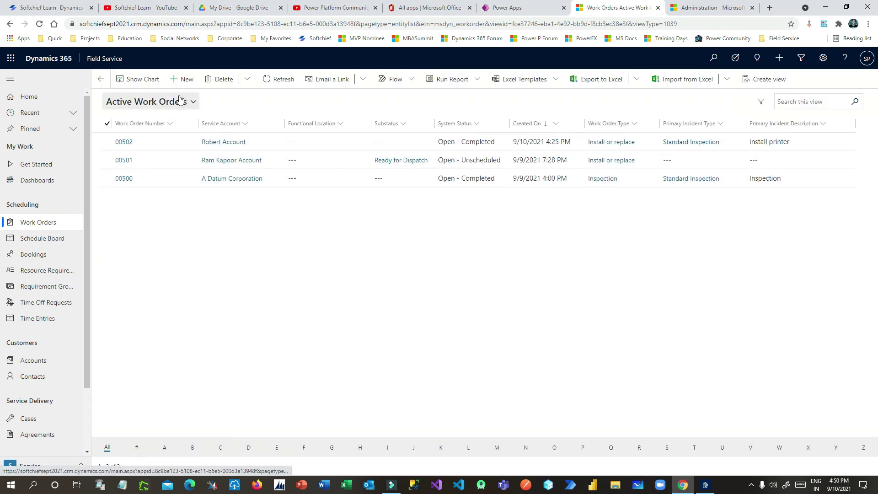
left_click(182, 79)
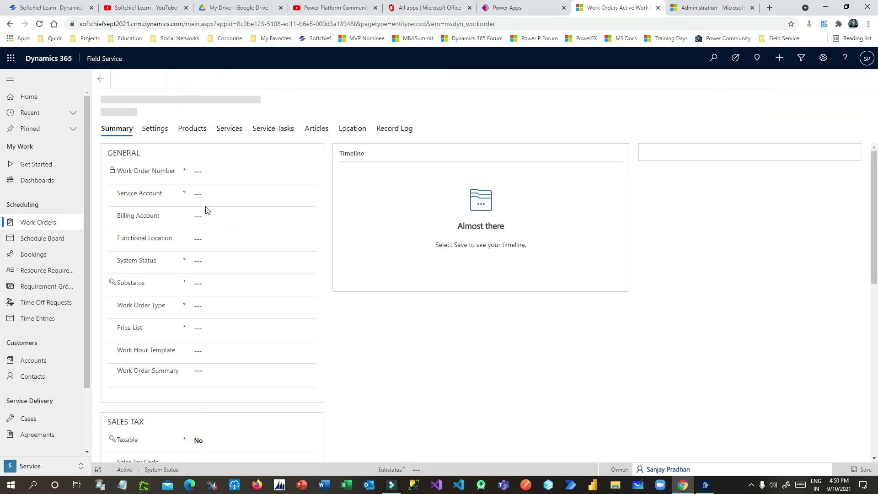
left_click(295, 241)
left_click(309, 237)
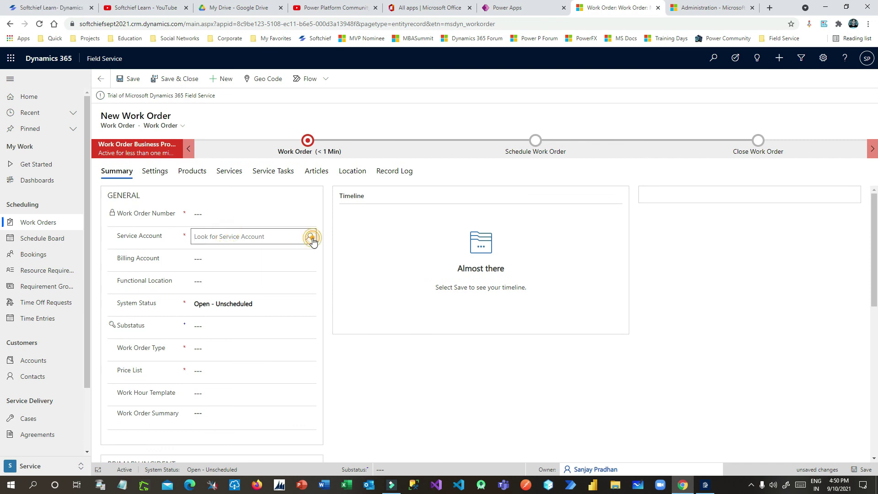
left_click(231, 275)
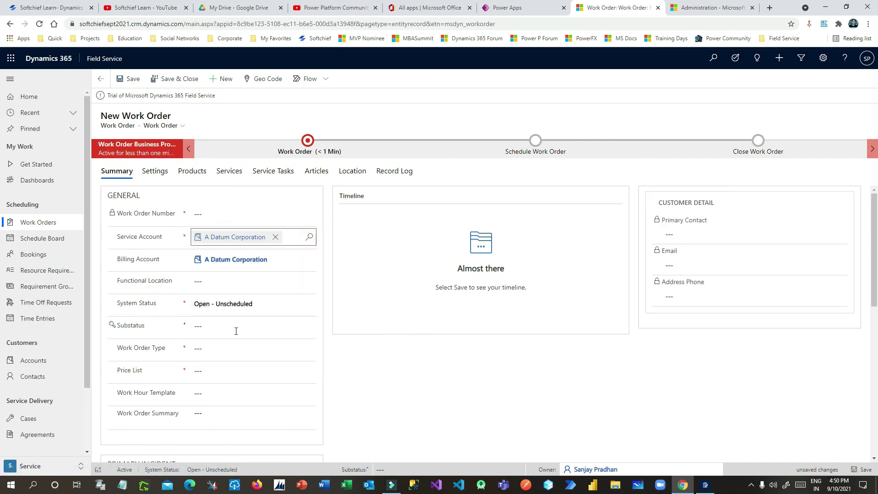
left_click(309, 347)
left_click(309, 337)
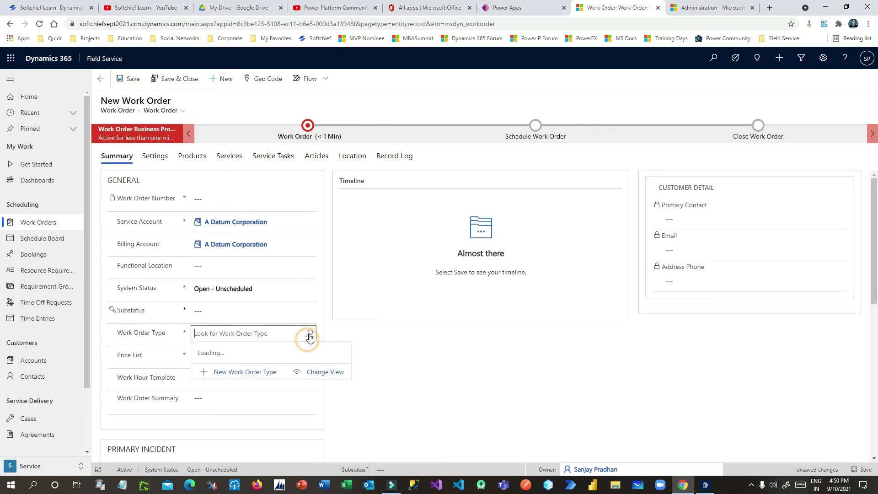
left_click(262, 277)
left_click(257, 355)
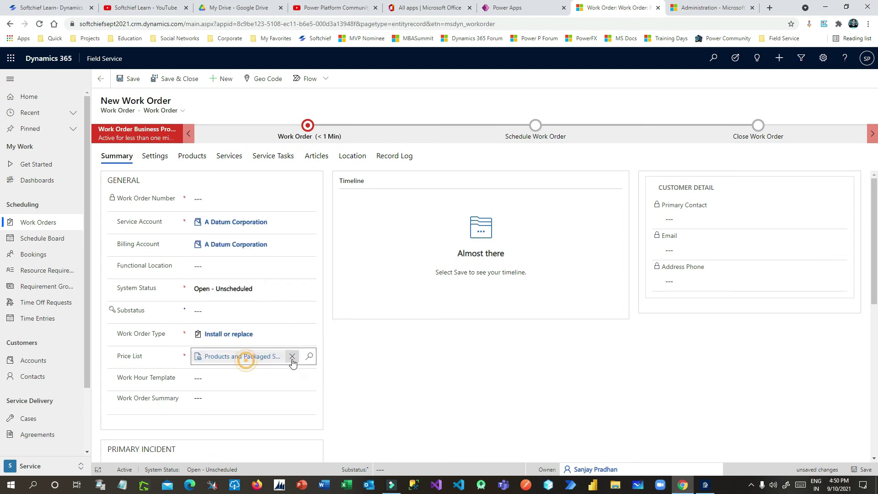
left_click(155, 80)
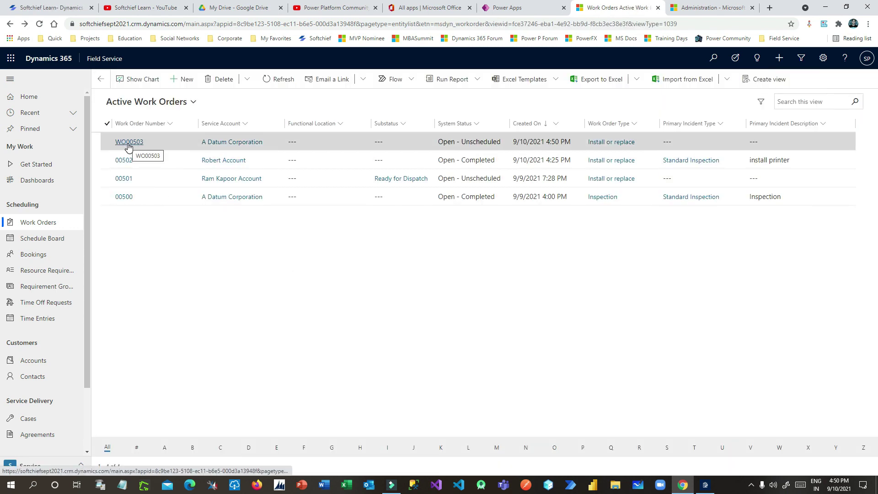
- Change area to Settings and open the Org Units list
left_click(60, 465)
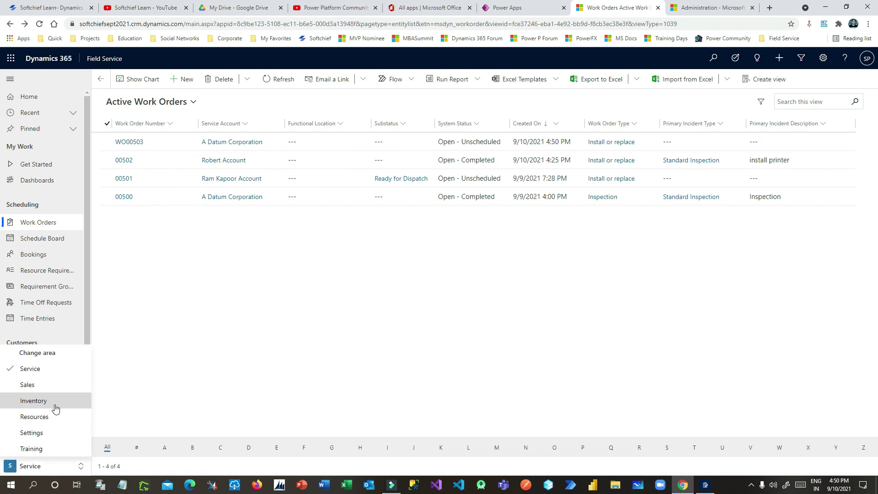
left_click(54, 432)
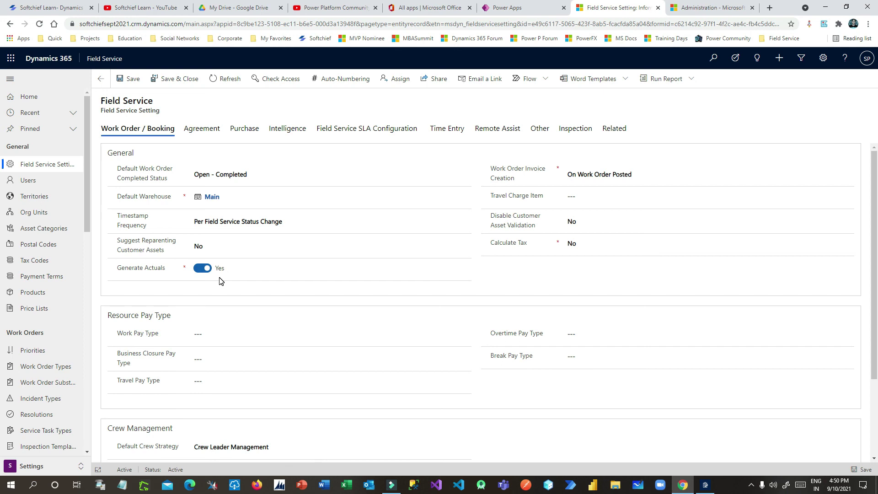
left_click(30, 182)
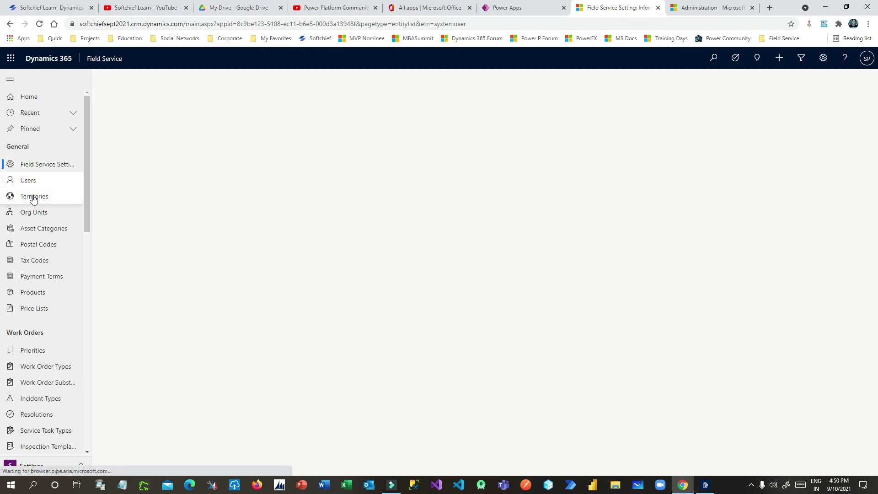
left_click(33, 197)
left_click(33, 211)
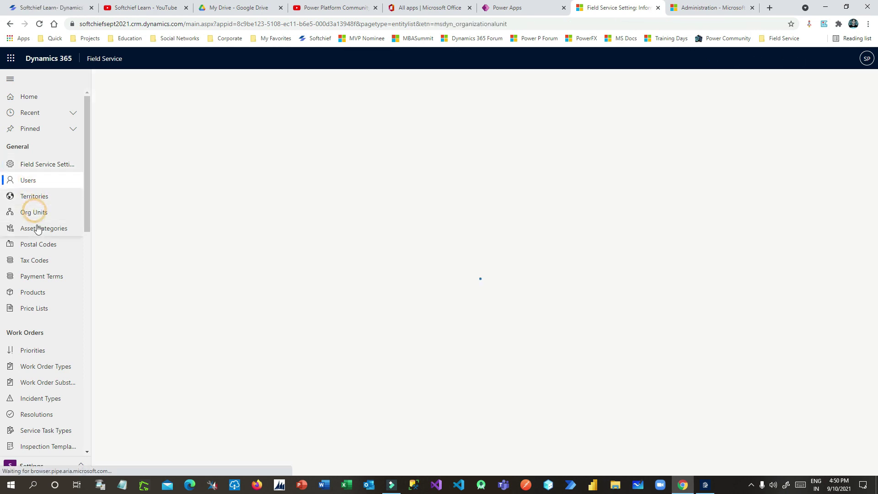